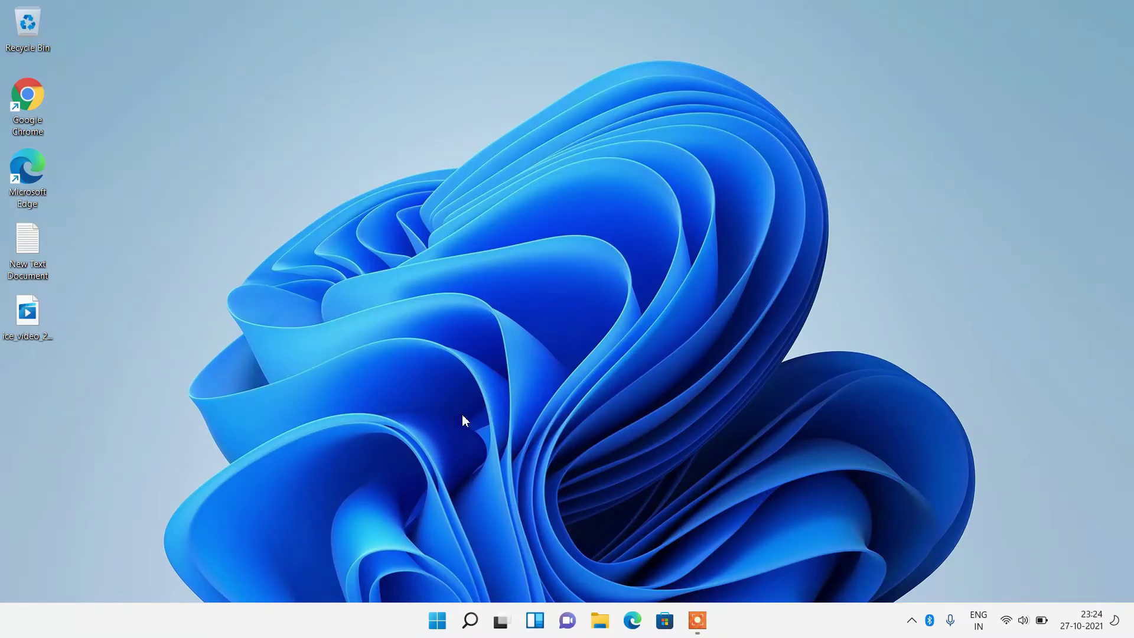
Right-click the Start button to bring up the power-user menu of system tools.
right_click(436, 624)
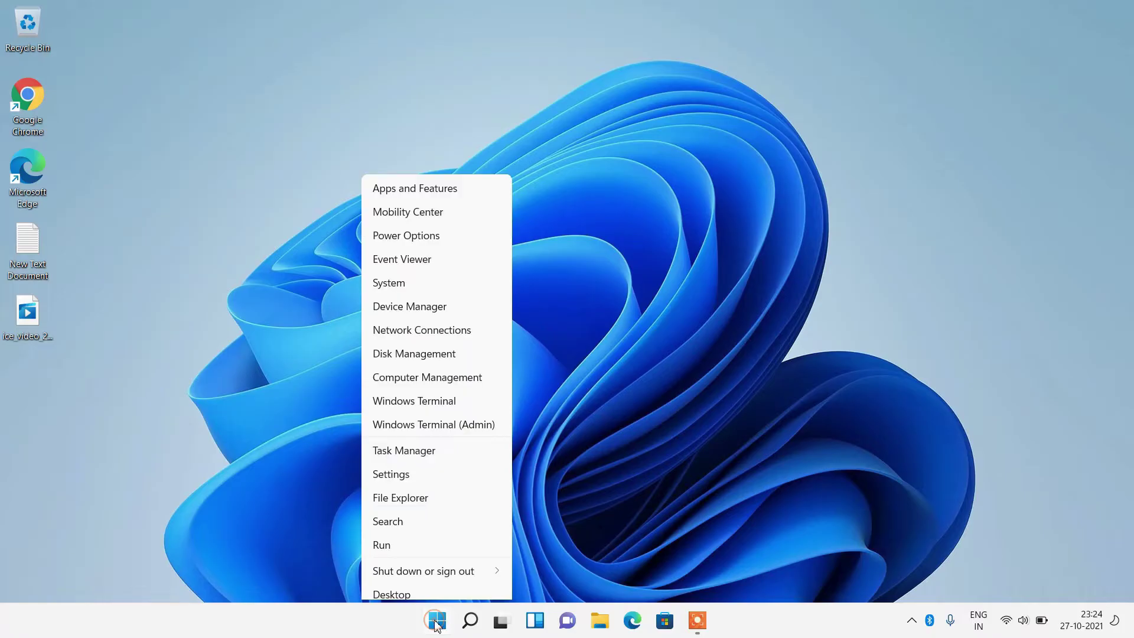
Open Settings and go to System > Troubleshoot > Other troubleshooters.
click(391, 466)
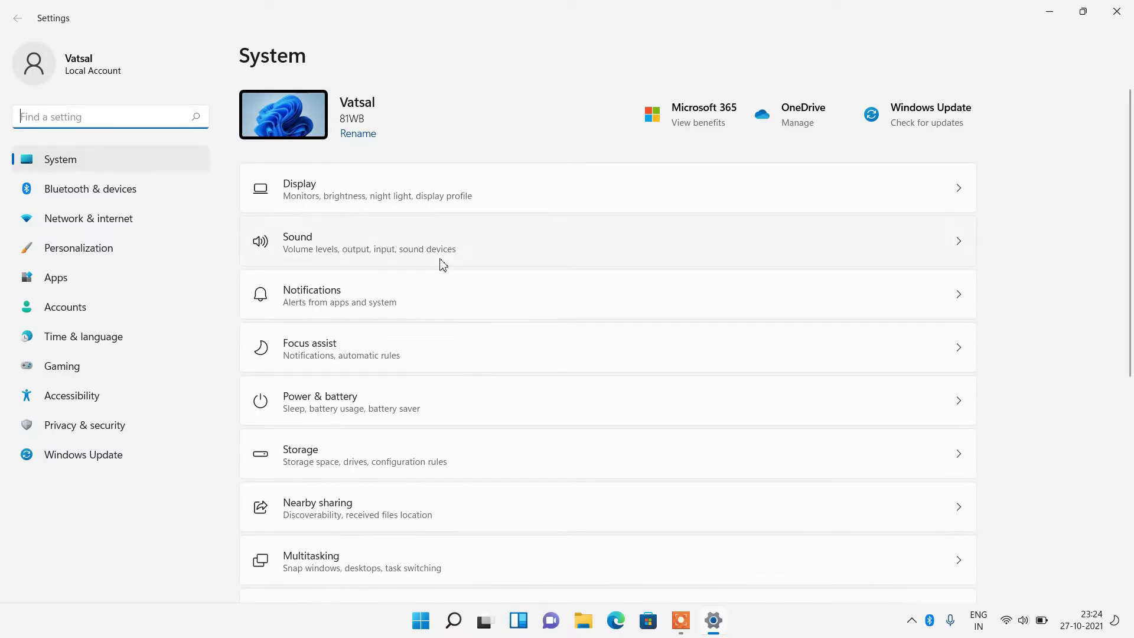
scroll(441, 261, down, 5)
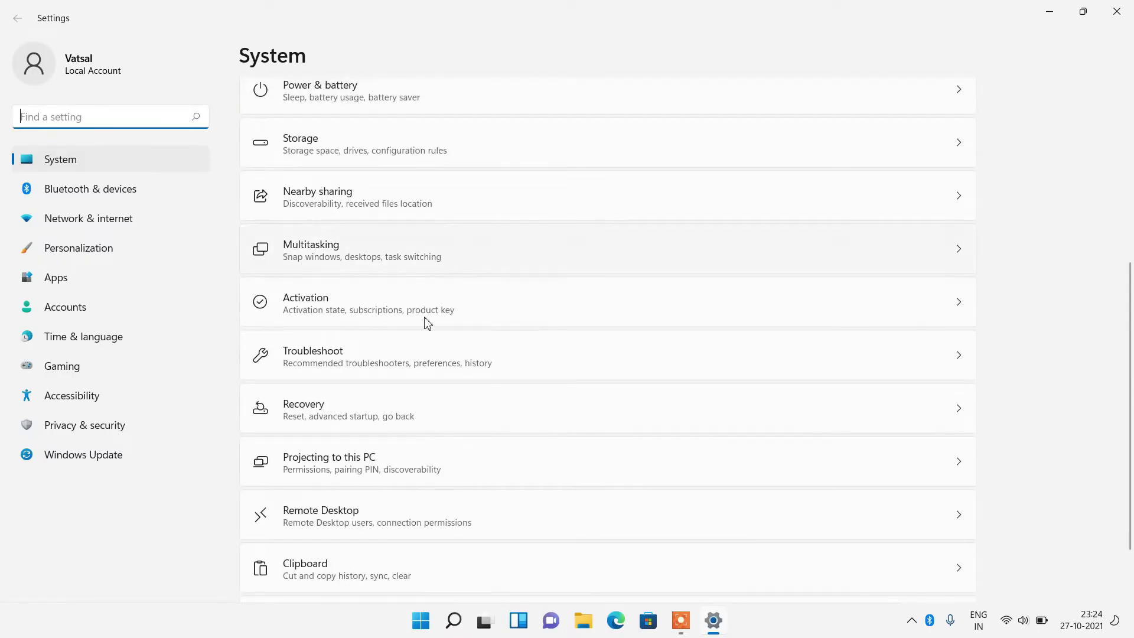
click(348, 361)
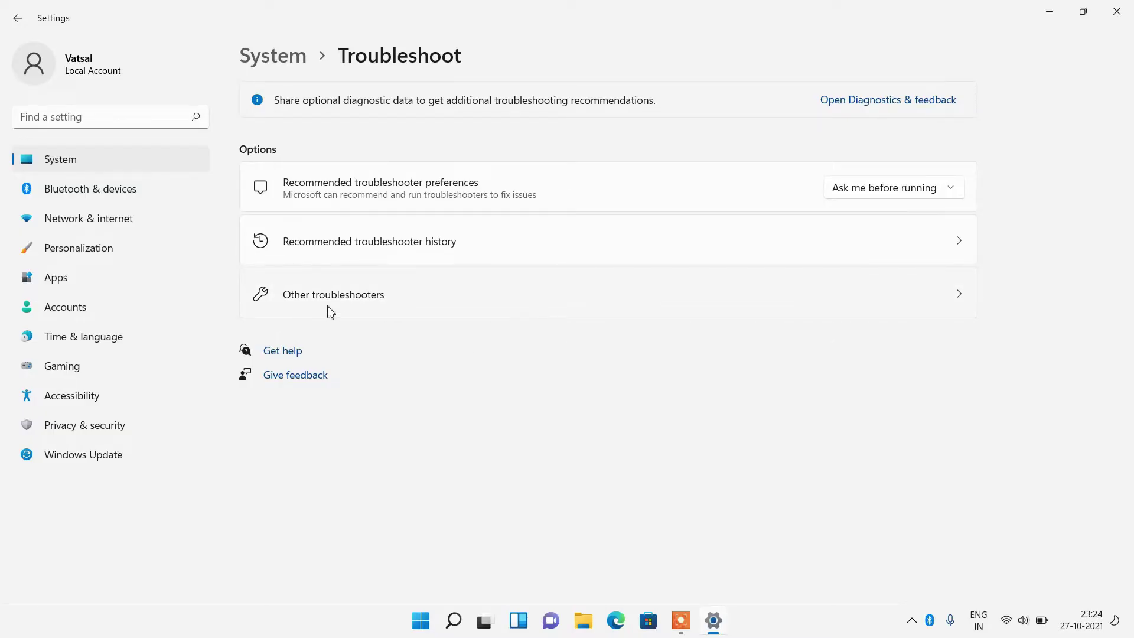
click(360, 311)
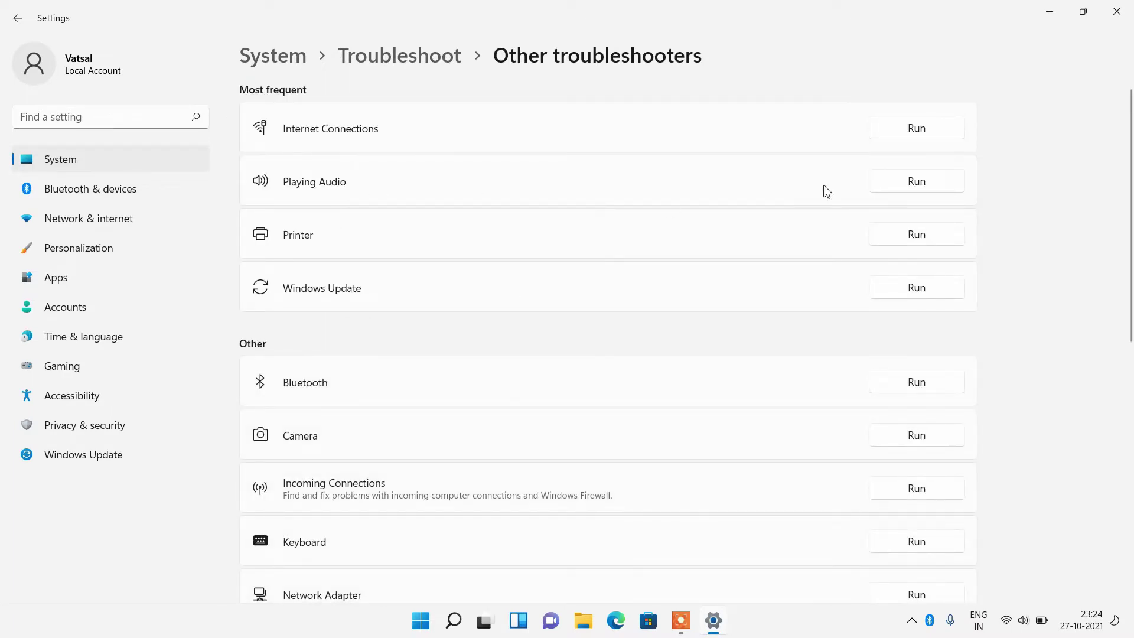
Run the Playing Audio troubleshooter on Speakers, then close it and Settings.
click(912, 186)
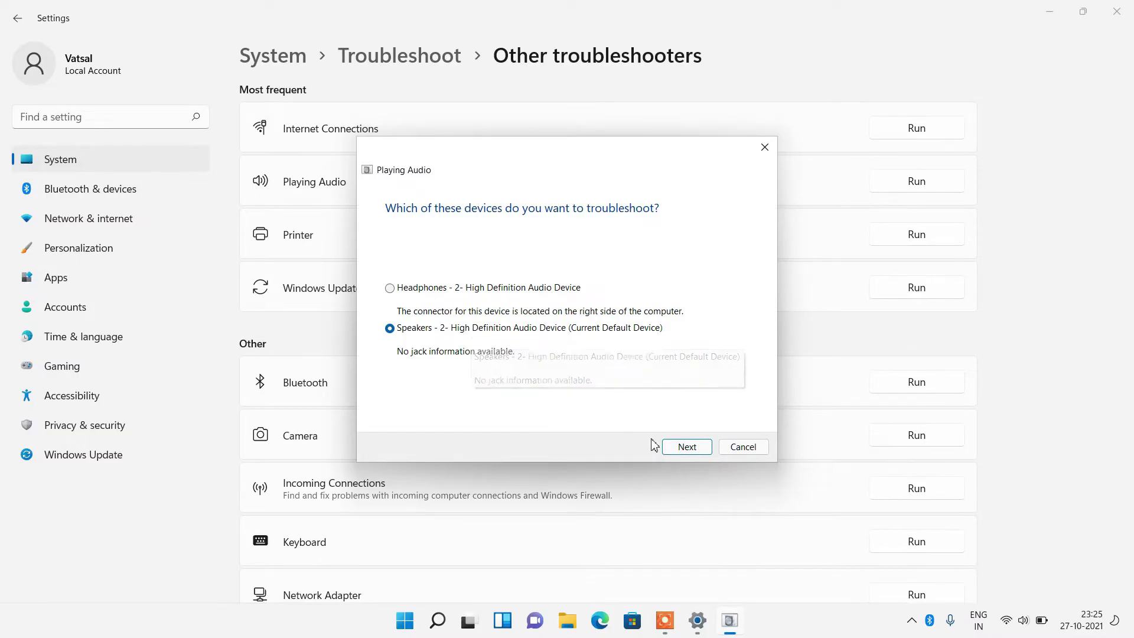
click(676, 450)
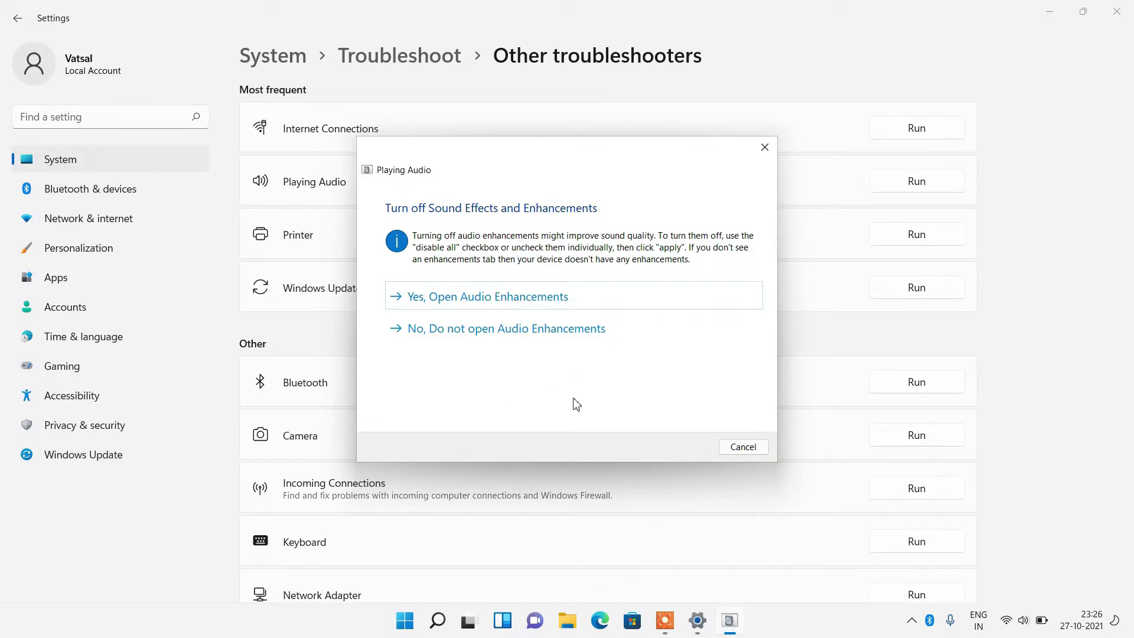
click(764, 147)
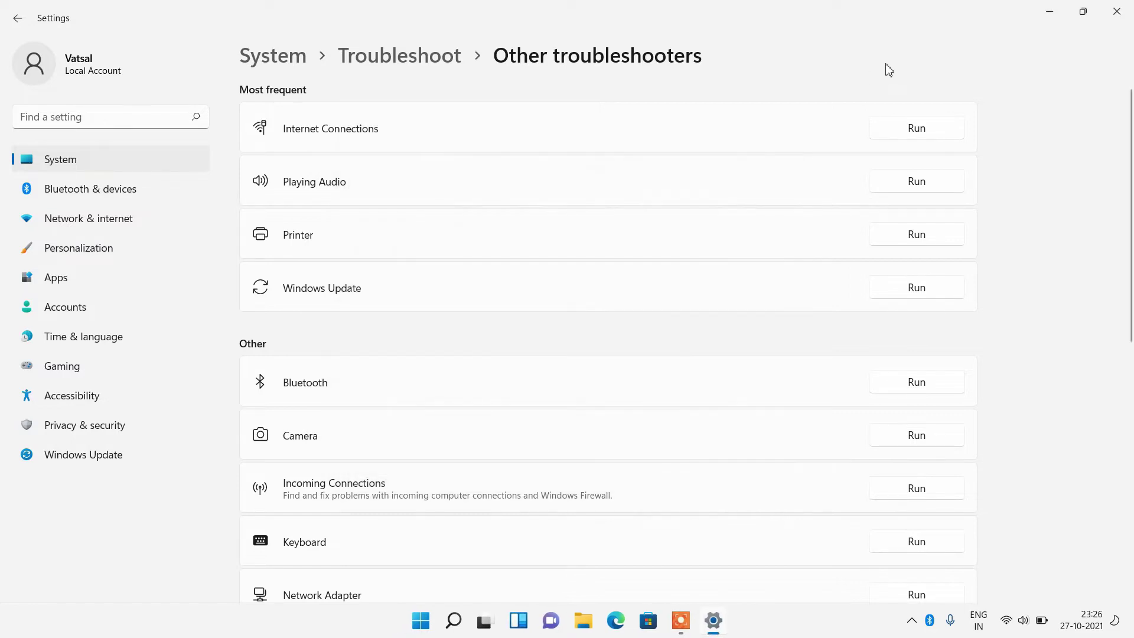
click(1116, 12)
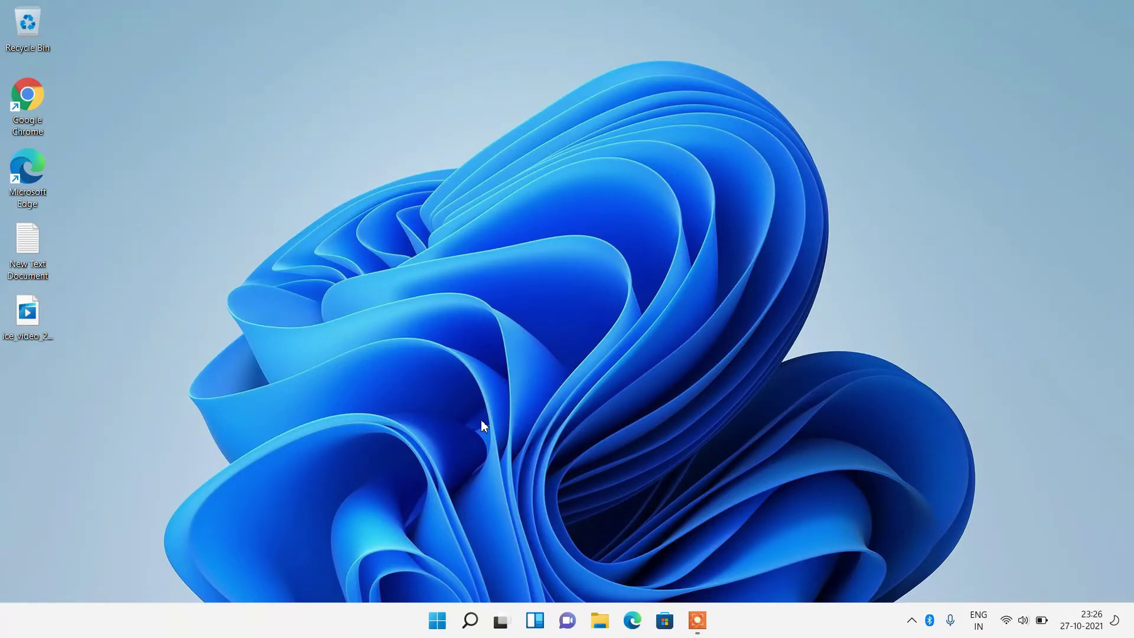
Search 'control' to open Control Panel, then open Hardware and Sound > Sound.
click(475, 626)
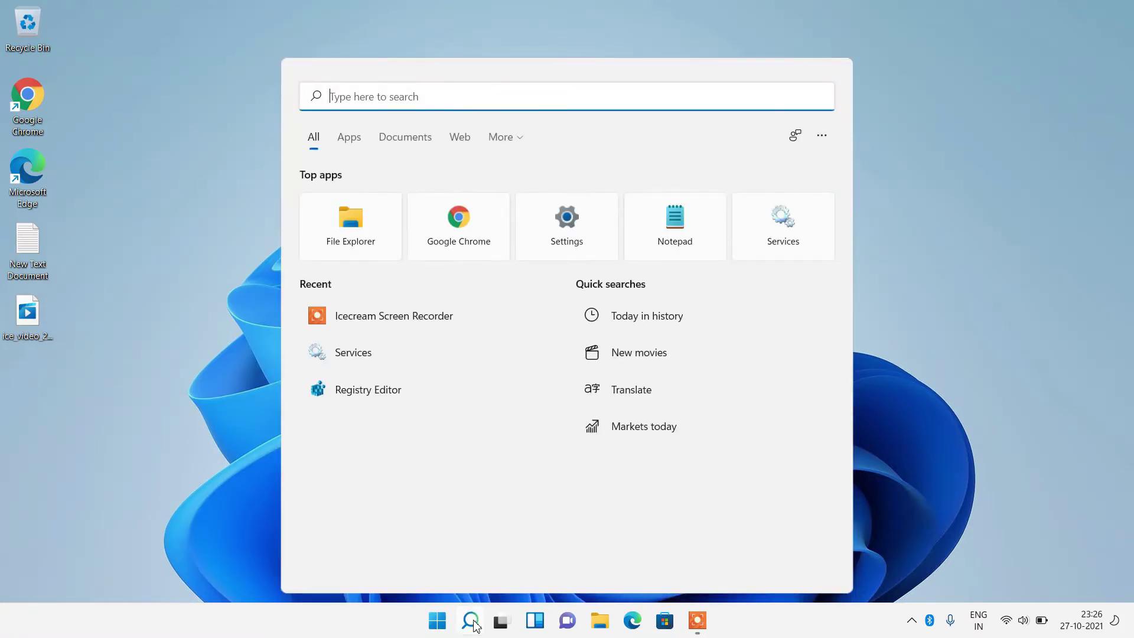
text(control)
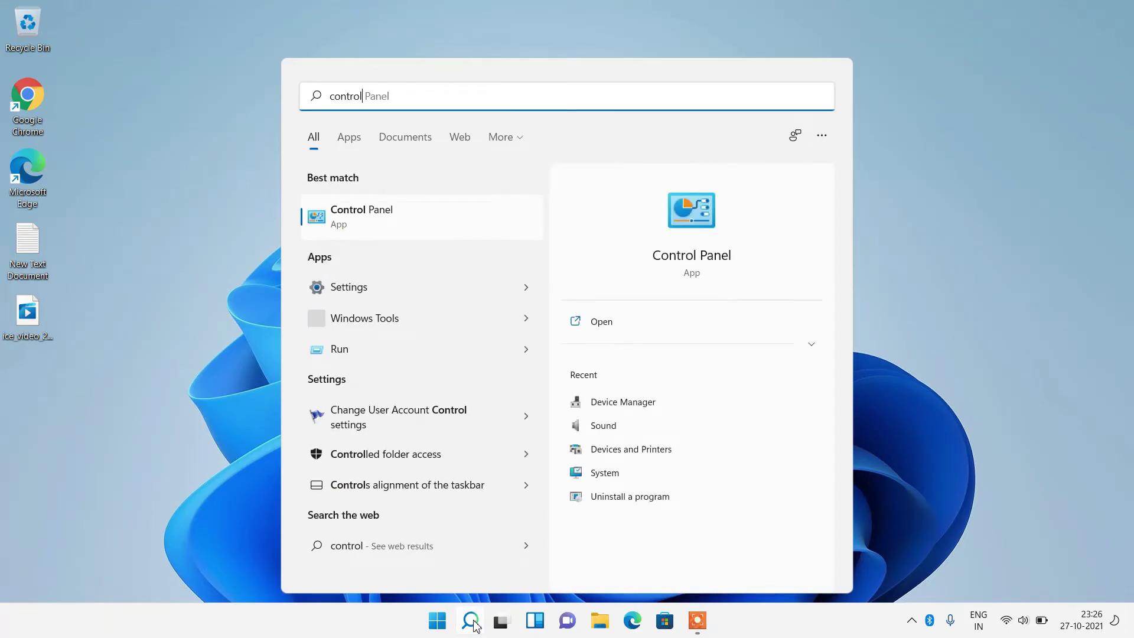
click(414, 227)
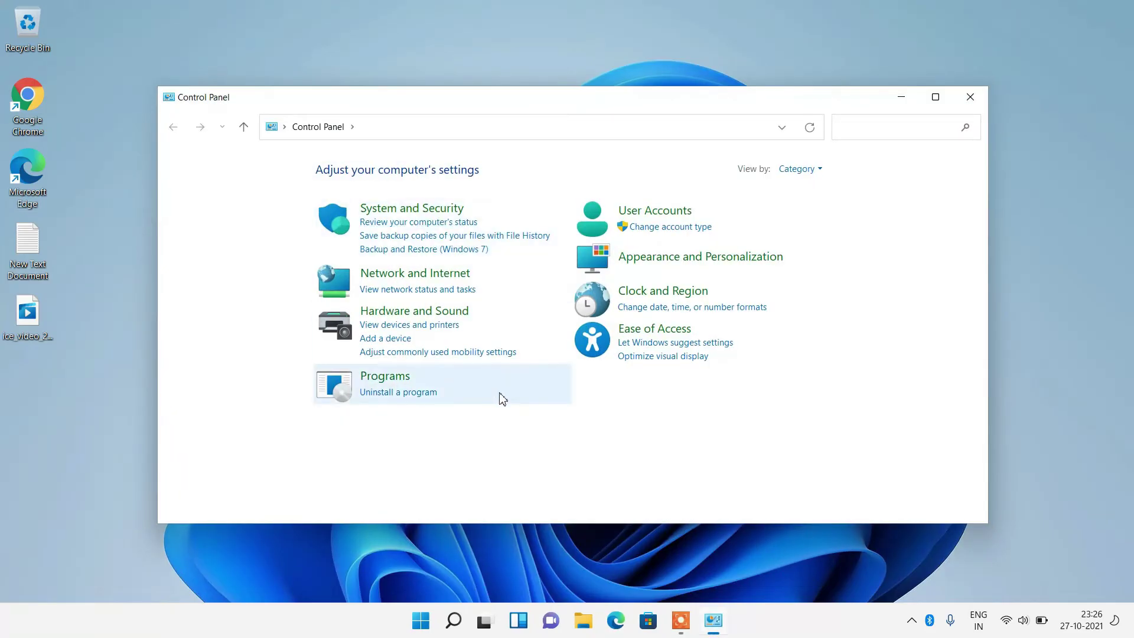
click(436, 314)
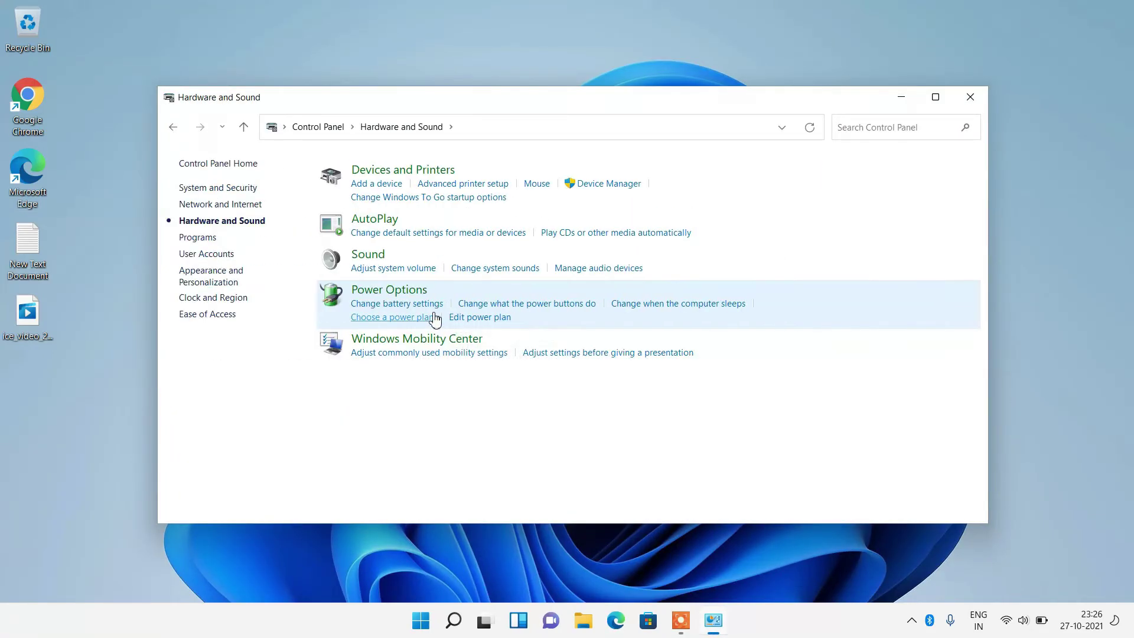
click(377, 258)
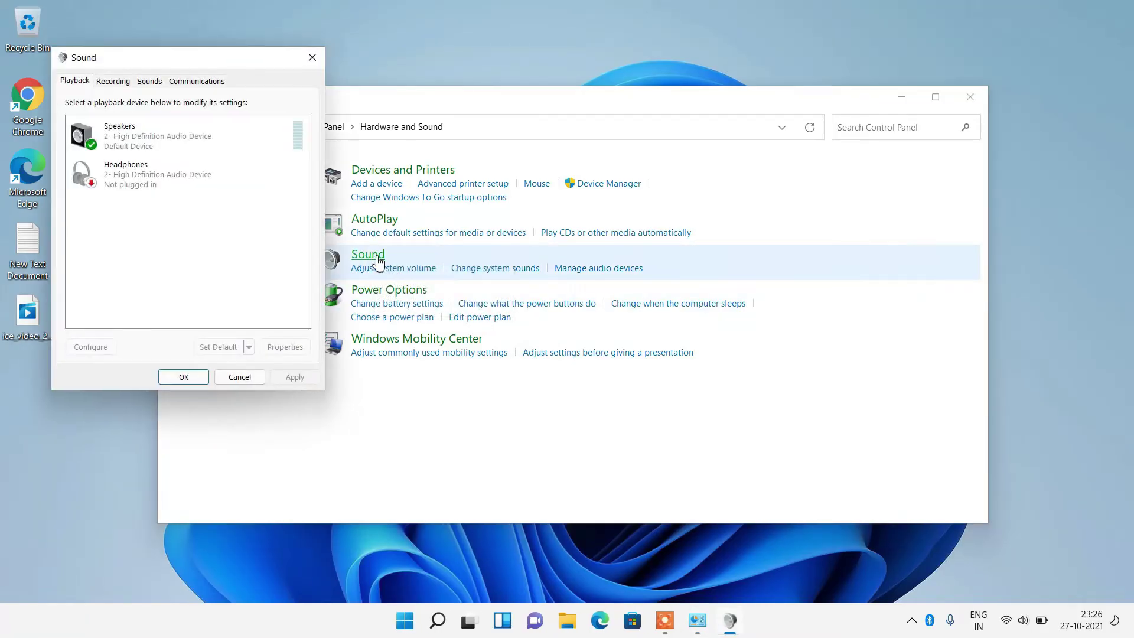
Move the Sound dialog to the screen centre and minimize Control Panel.
drag(233, 63, 561, 126)
click(900, 97)
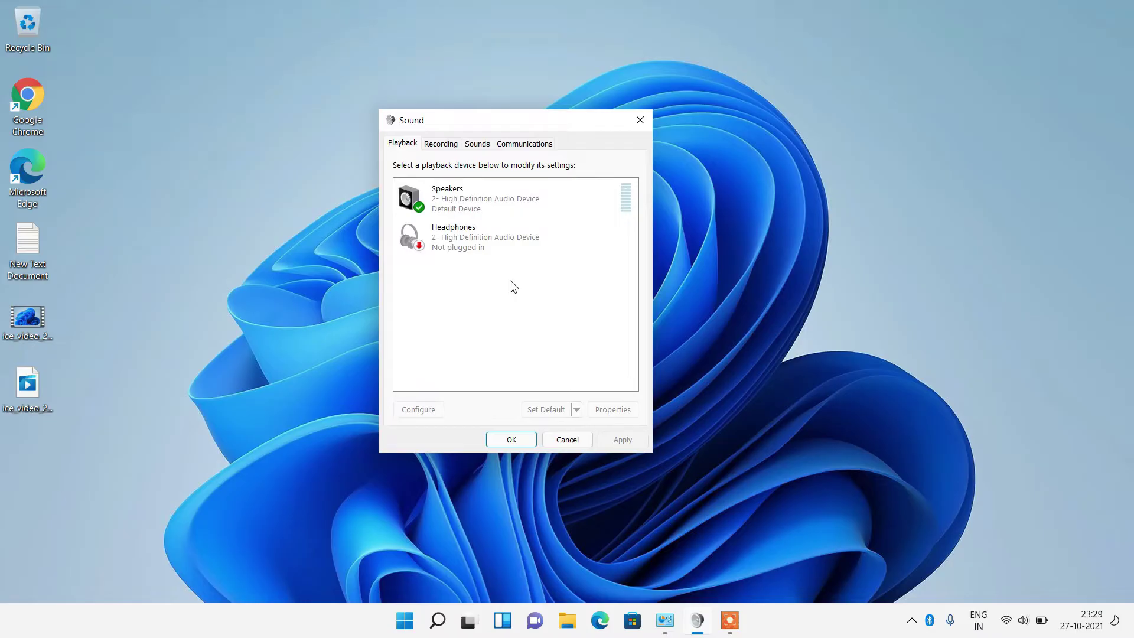
Select the Speakers playback device and open its context menu.
click(488, 199)
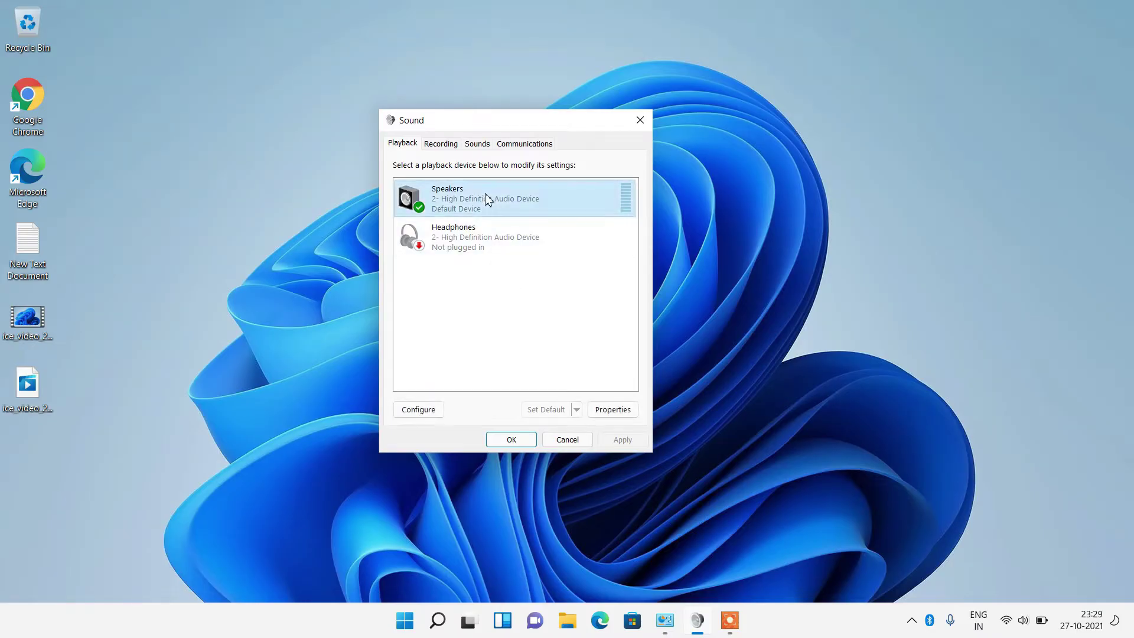
right_click(479, 200)
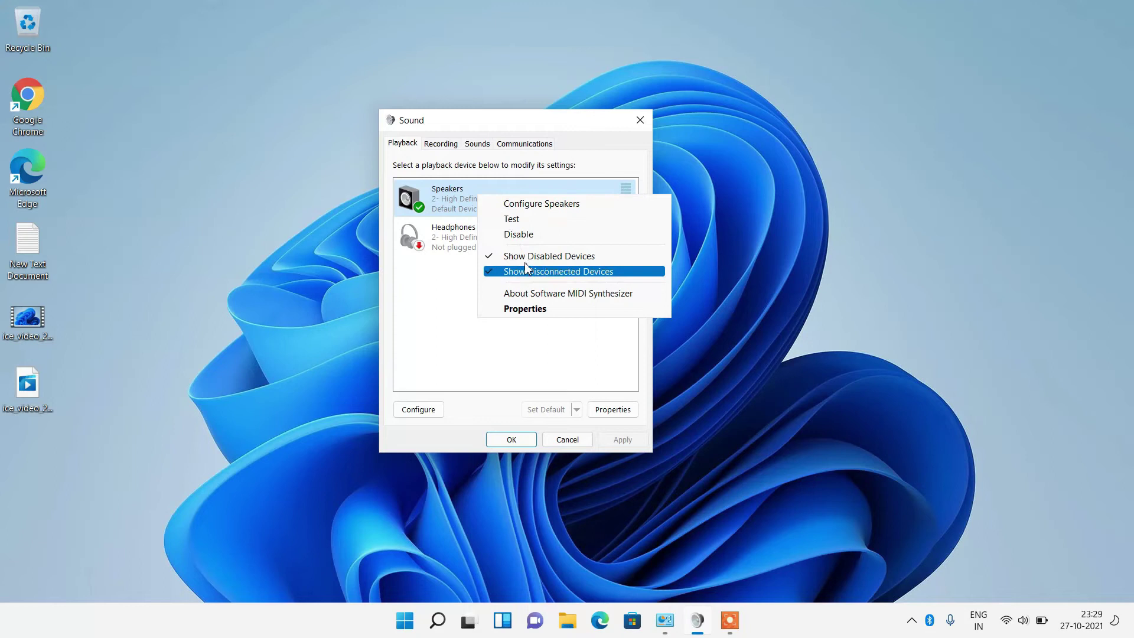
click(429, 304)
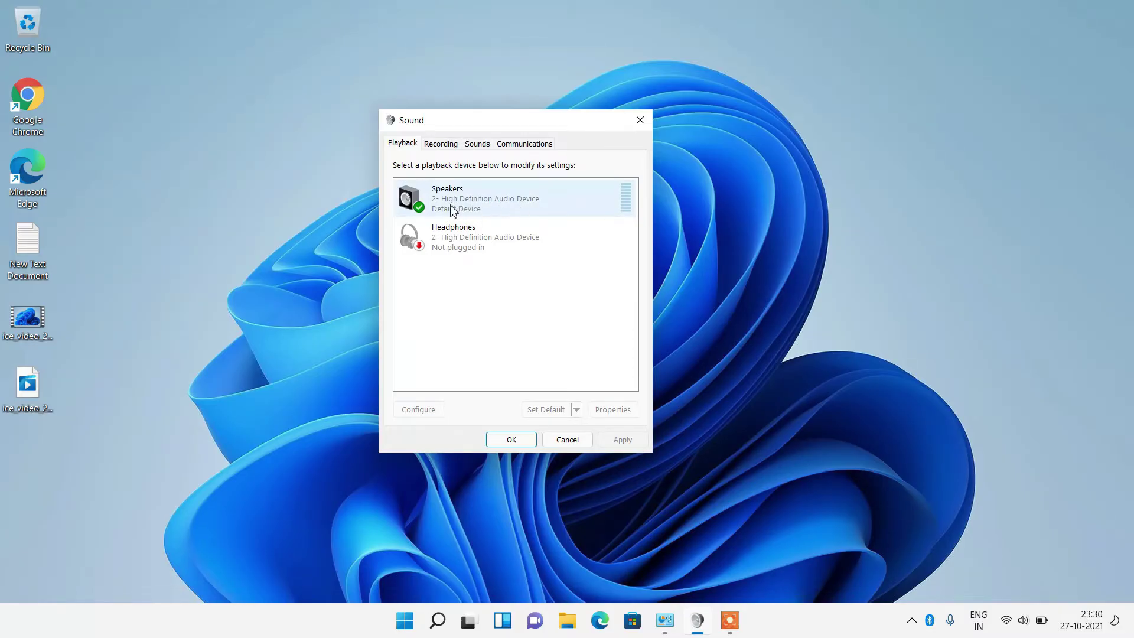
click(492, 211)
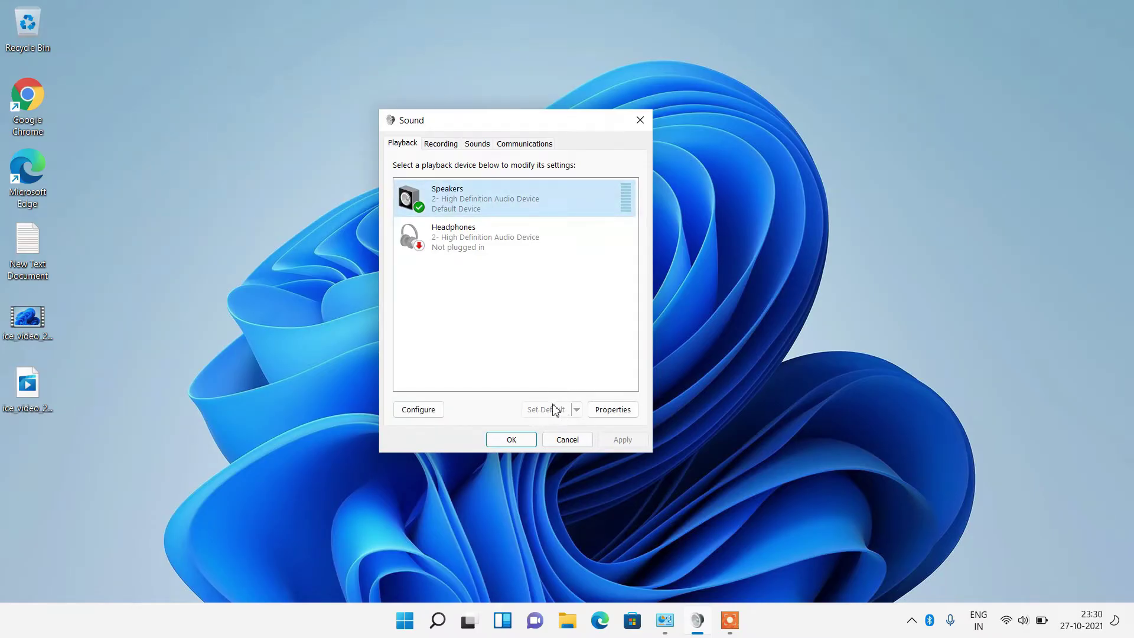
click(530, 317)
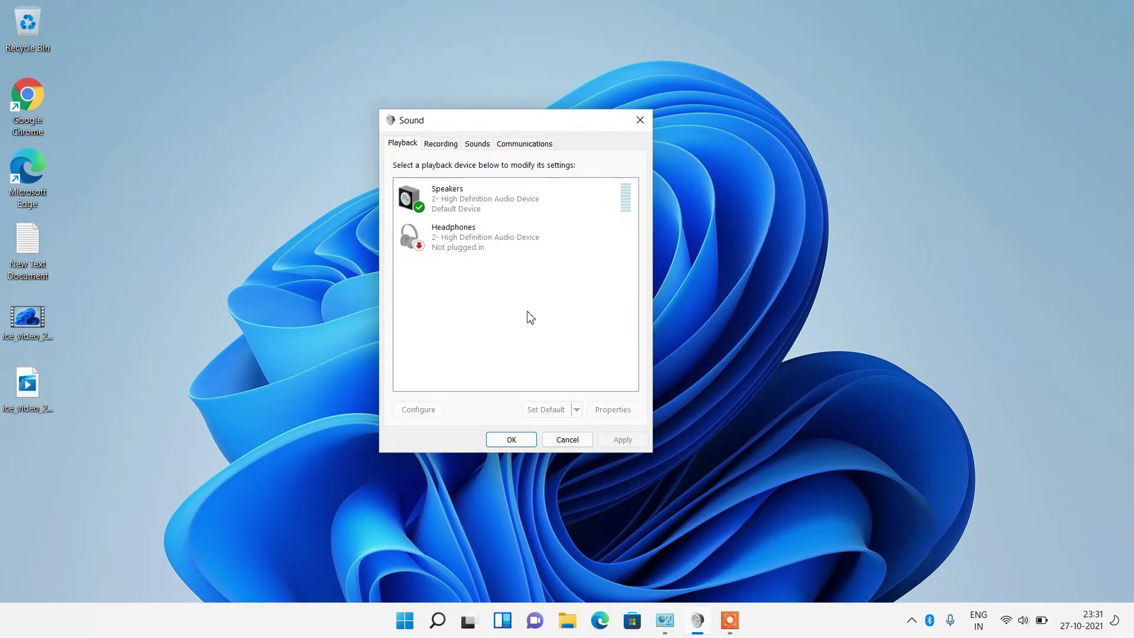
click(494, 204)
right_click(494, 203)
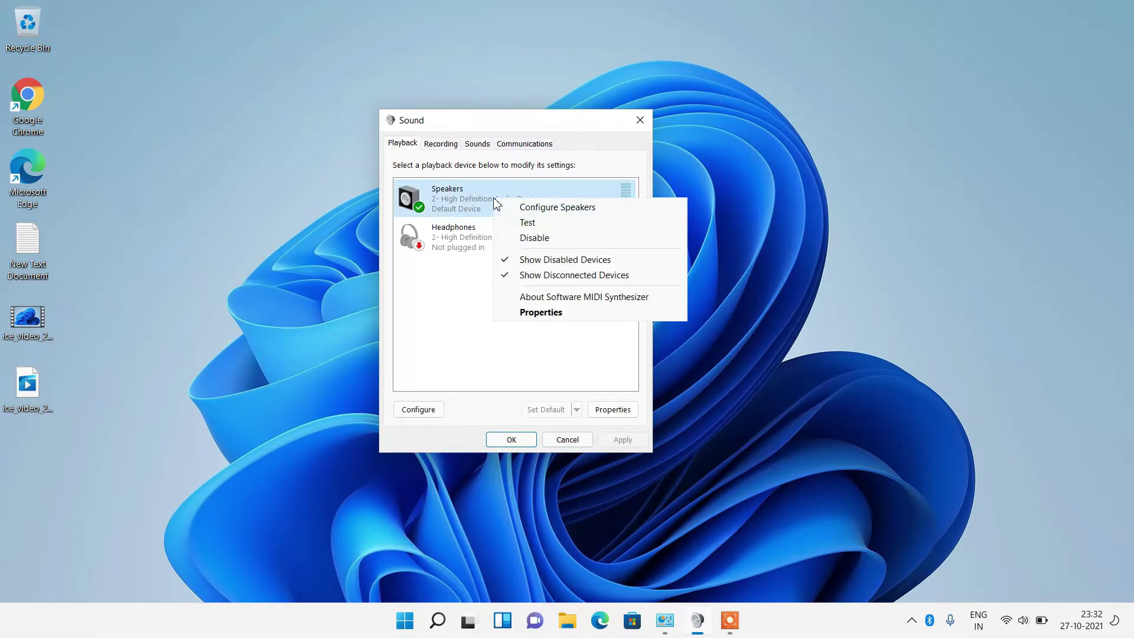
In Speakers Properties, raise the Levels slider from 58 to 100, then mute it.
click(539, 313)
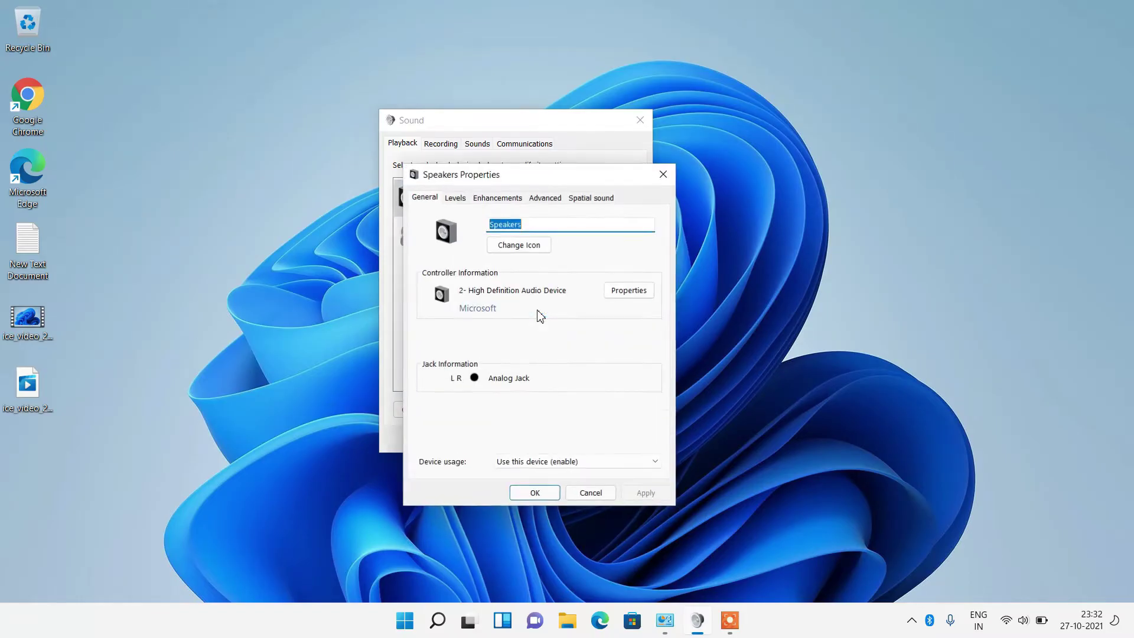
click(455, 201)
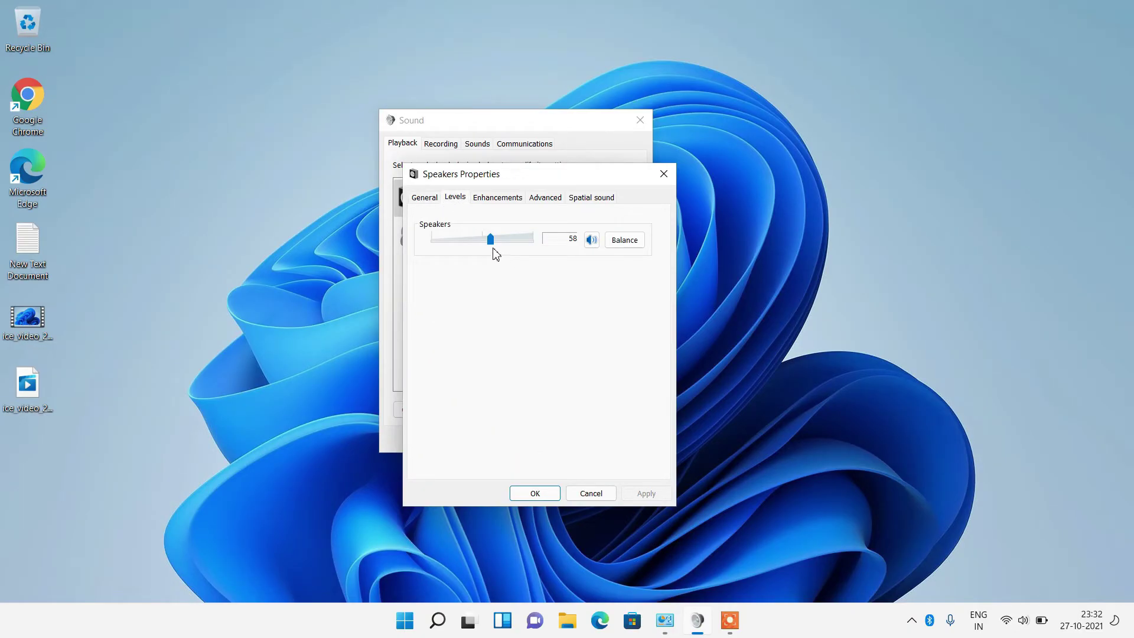
drag(490, 242, 537, 243)
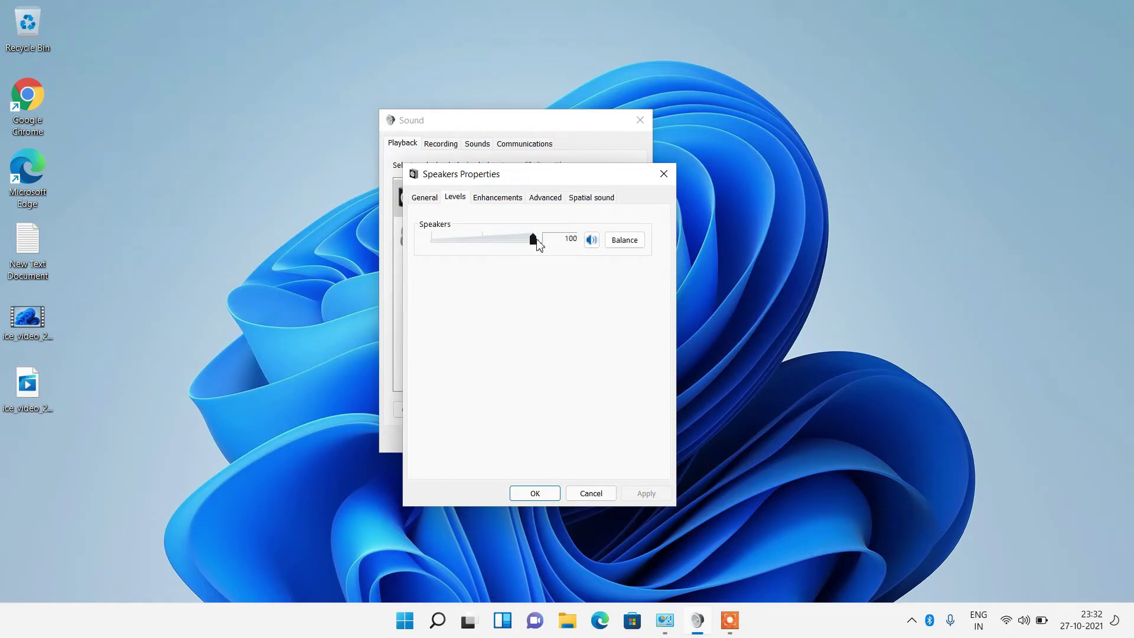
click(591, 239)
Unmute the Speakers and tick Disable all enhancements on the Enhancements tab.
click(591, 241)
click(594, 241)
click(499, 198)
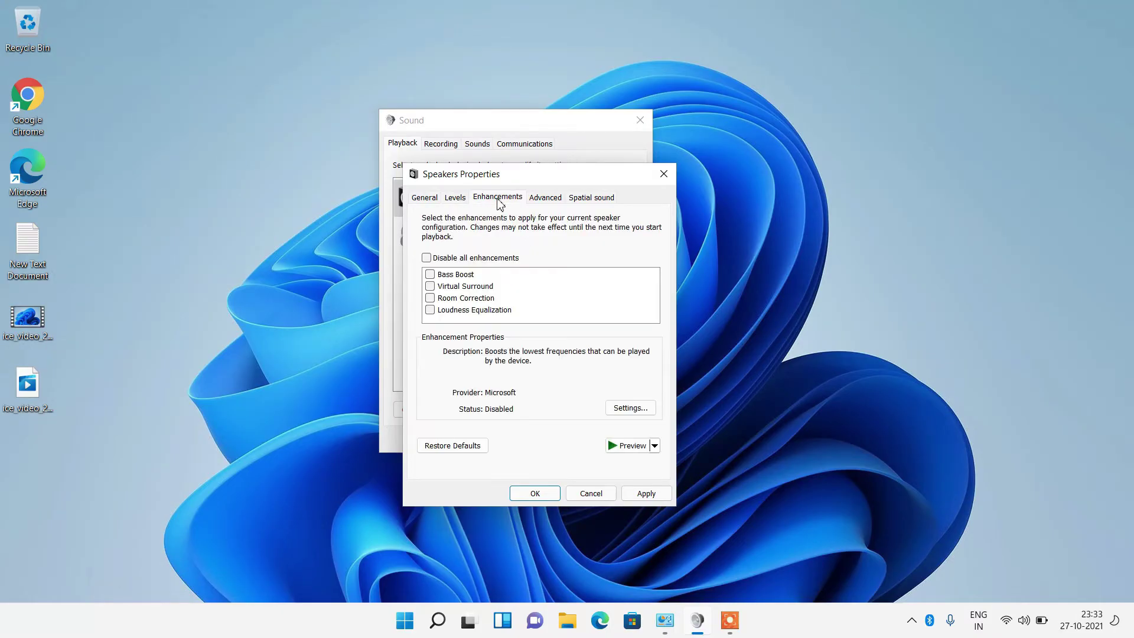
click(426, 260)
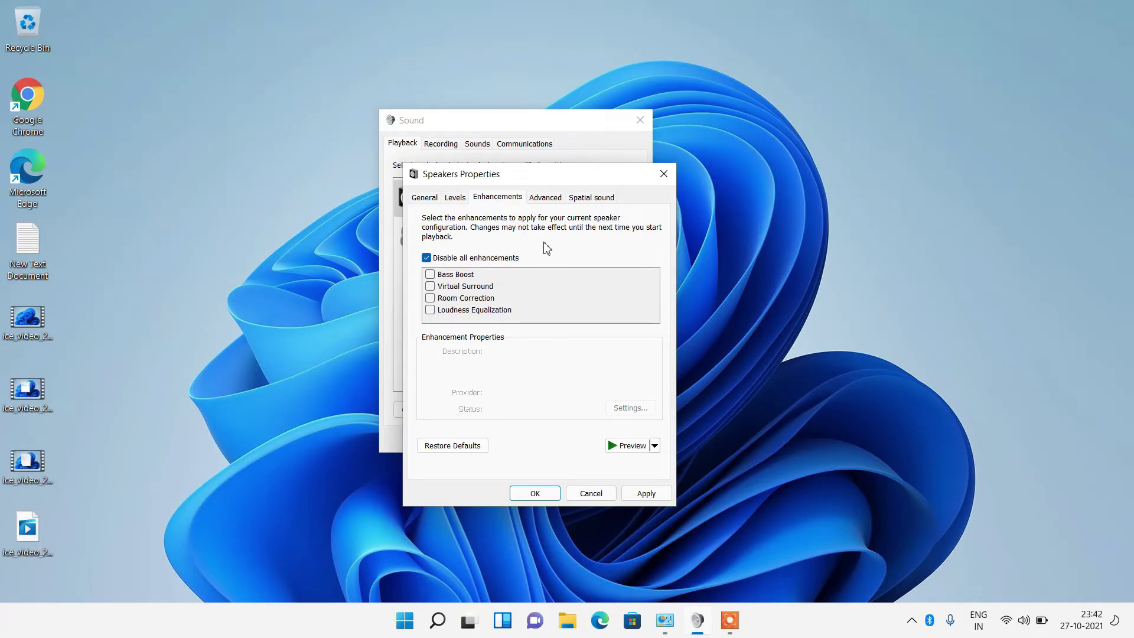
Set the Speakers default format to 24 bit, 44100 Hz (Studio Quality).
click(546, 199)
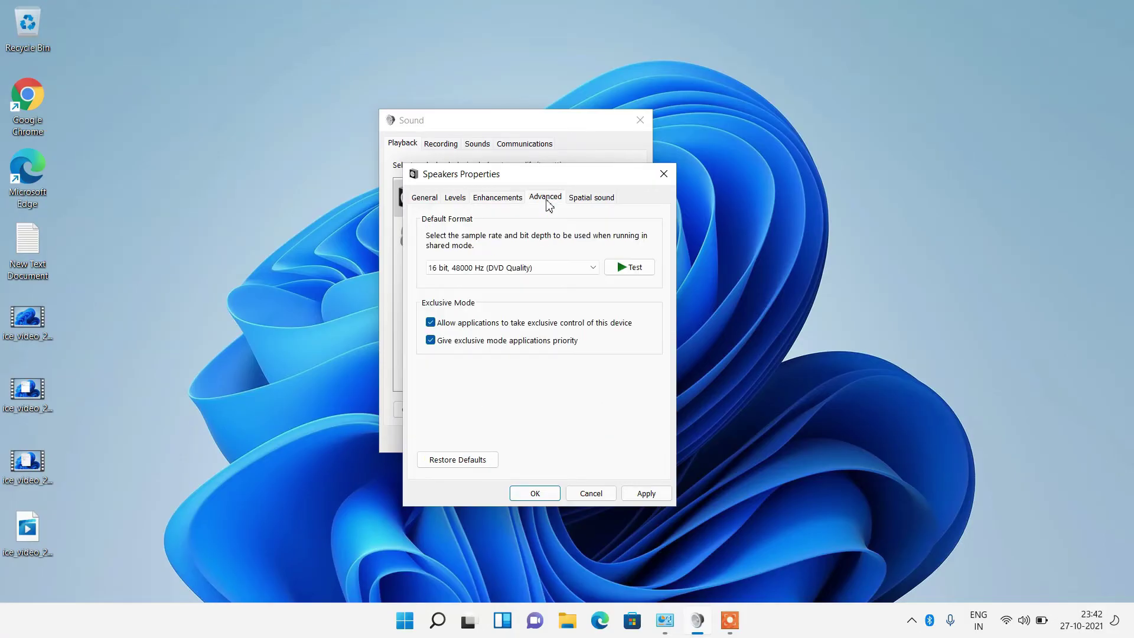
click(542, 269)
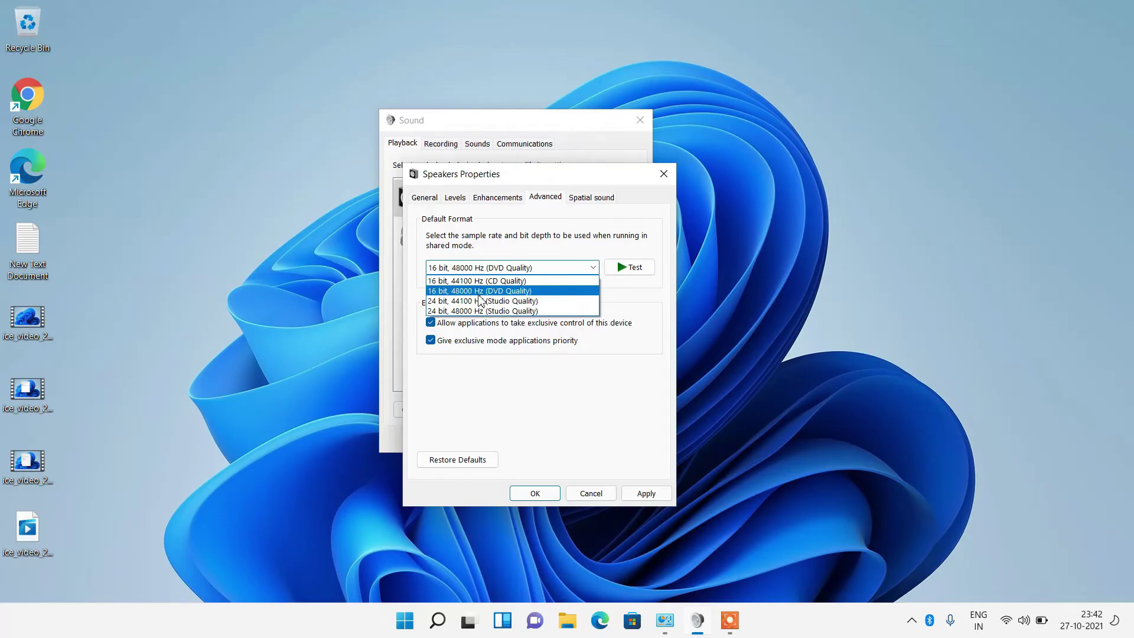
click(461, 303)
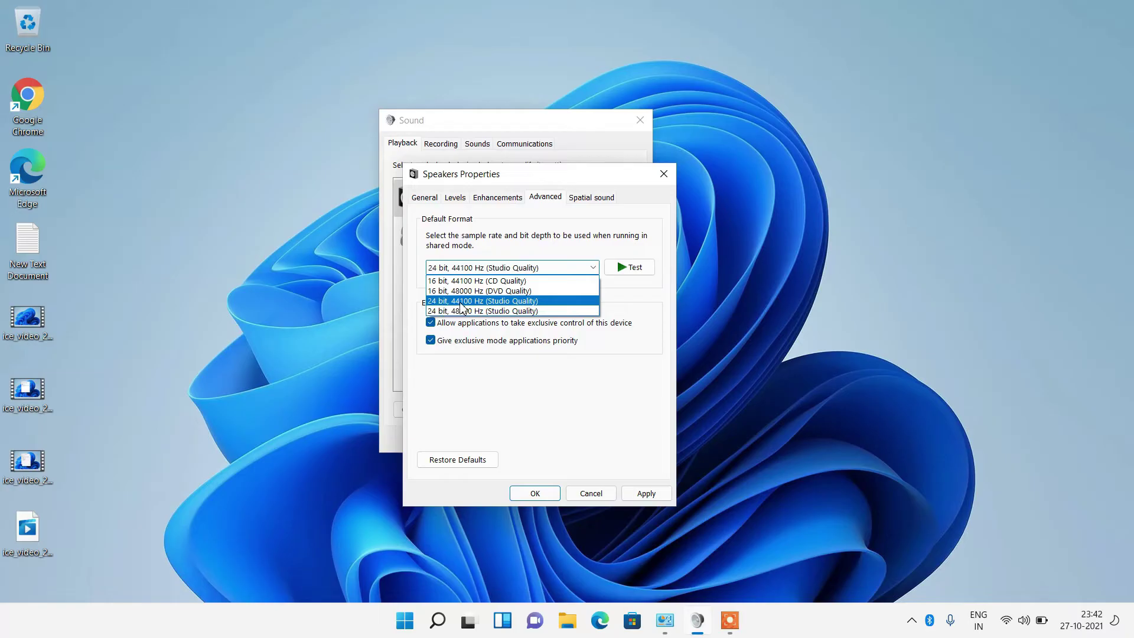
click(460, 305)
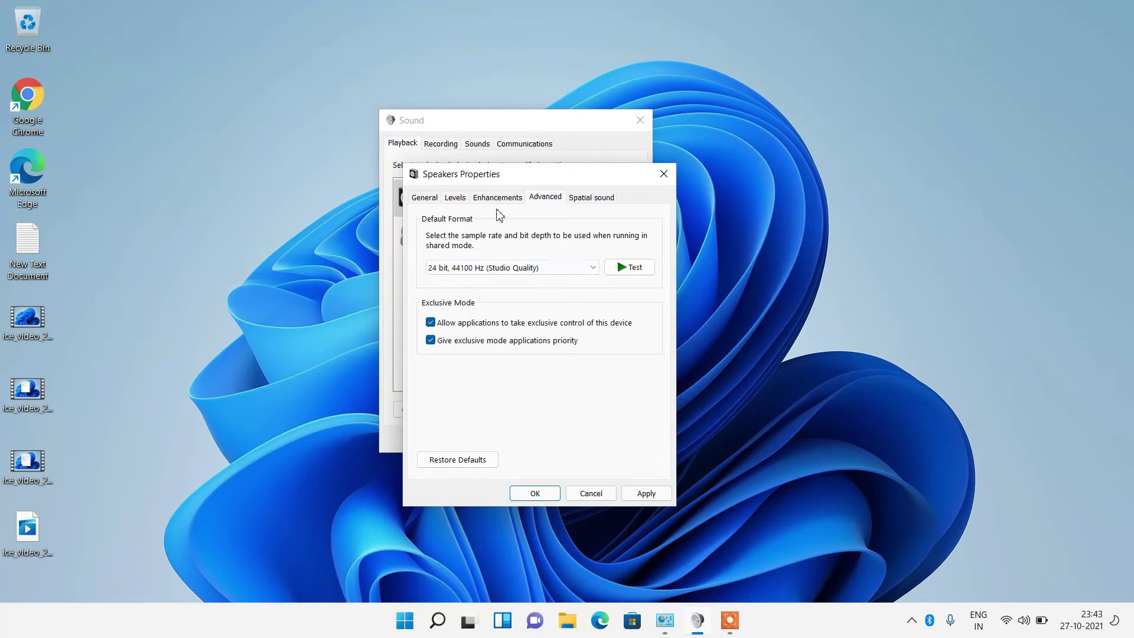
Apply the Speakers properties and close the Sound dialog with OK.
click(644, 493)
click(537, 494)
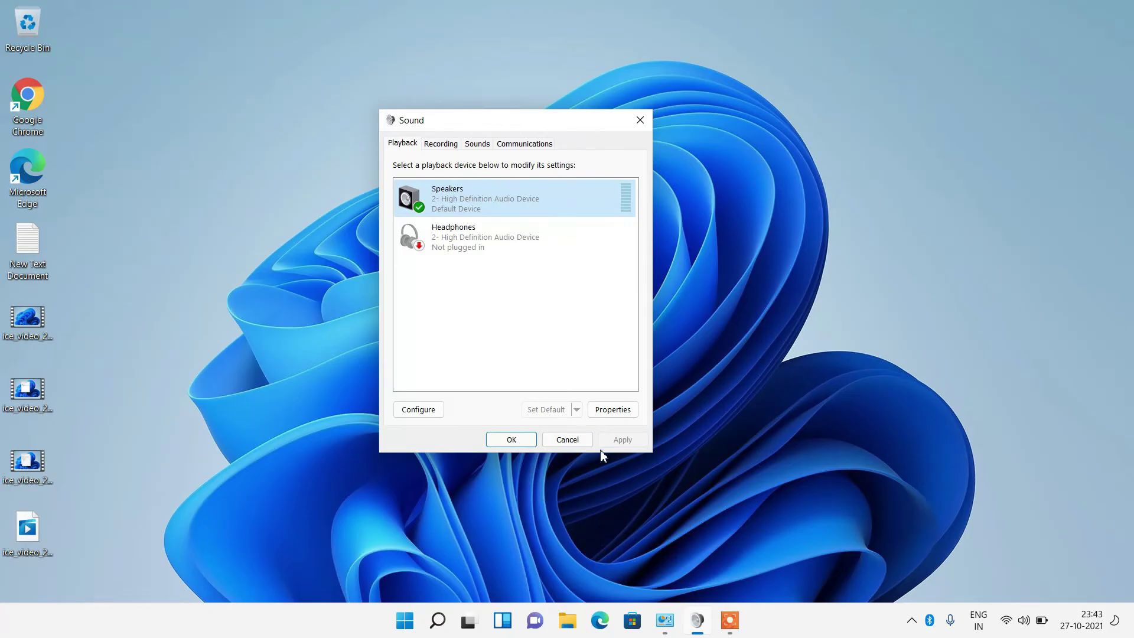
click(512, 442)
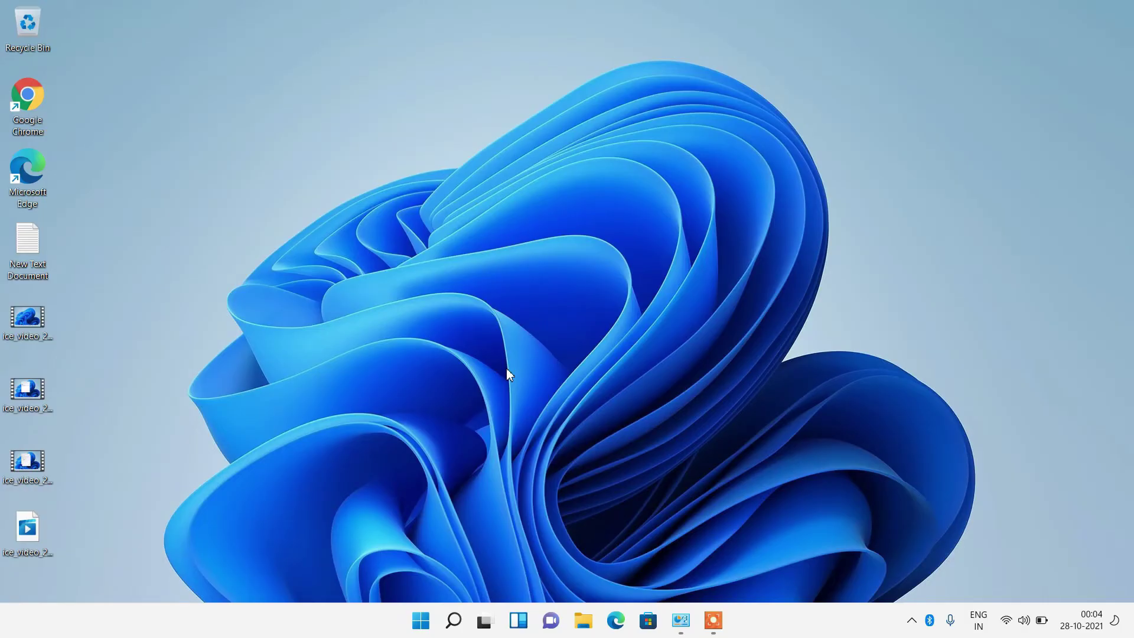
Launch Device Manager, expand Sound, video and game controllers, and select High Definition Audio Device.
right_click(420, 619)
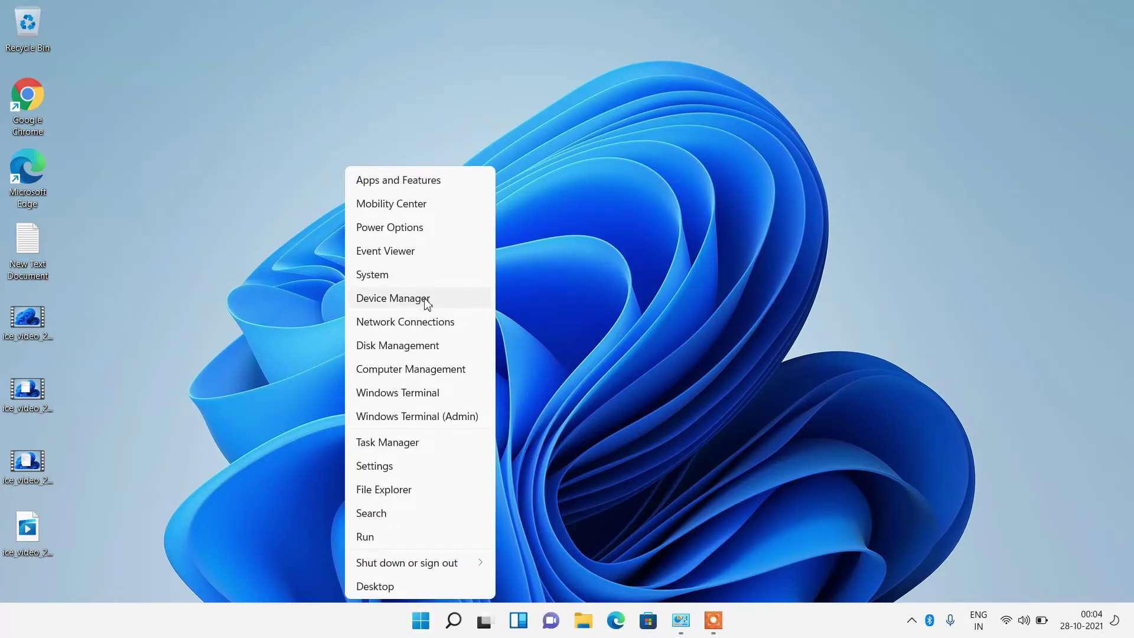
click(403, 299)
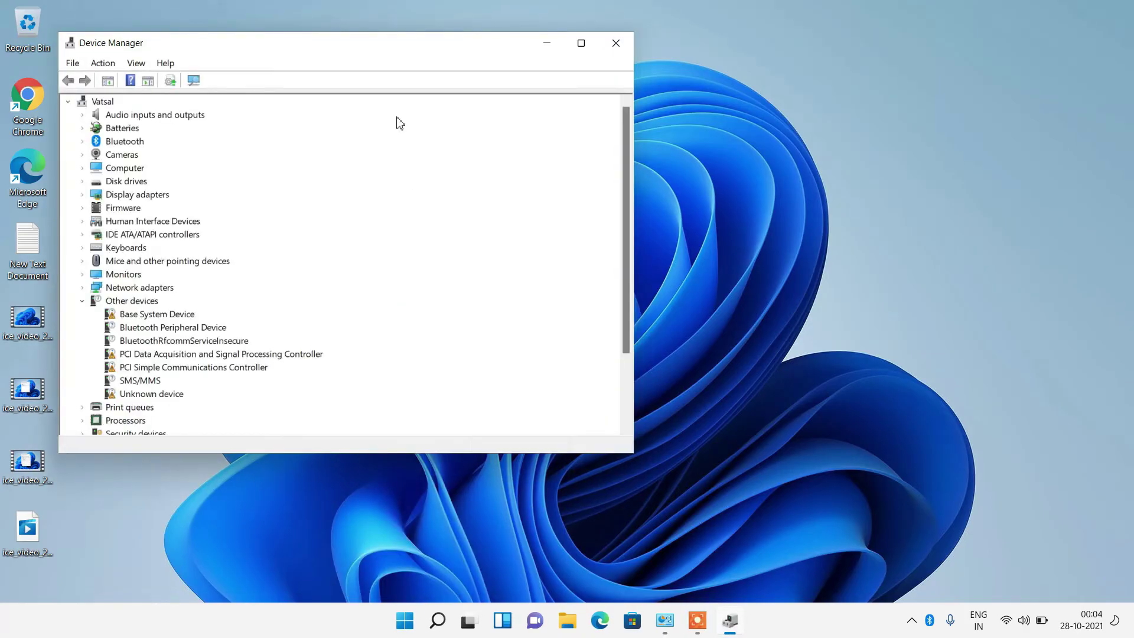
drag(390, 55, 620, 104)
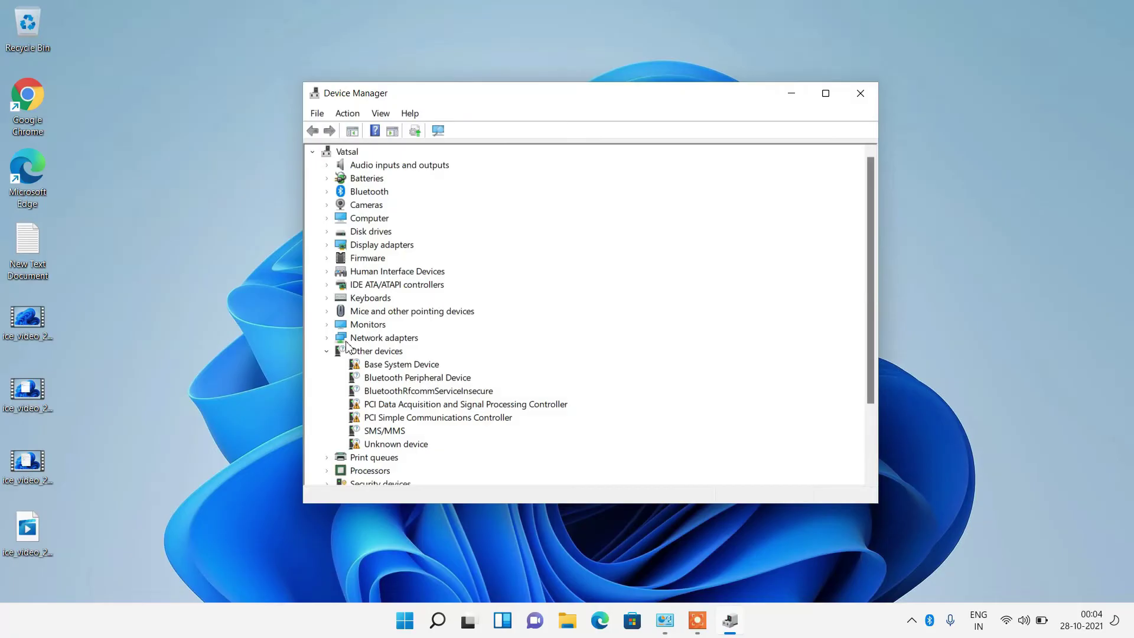
click(326, 351)
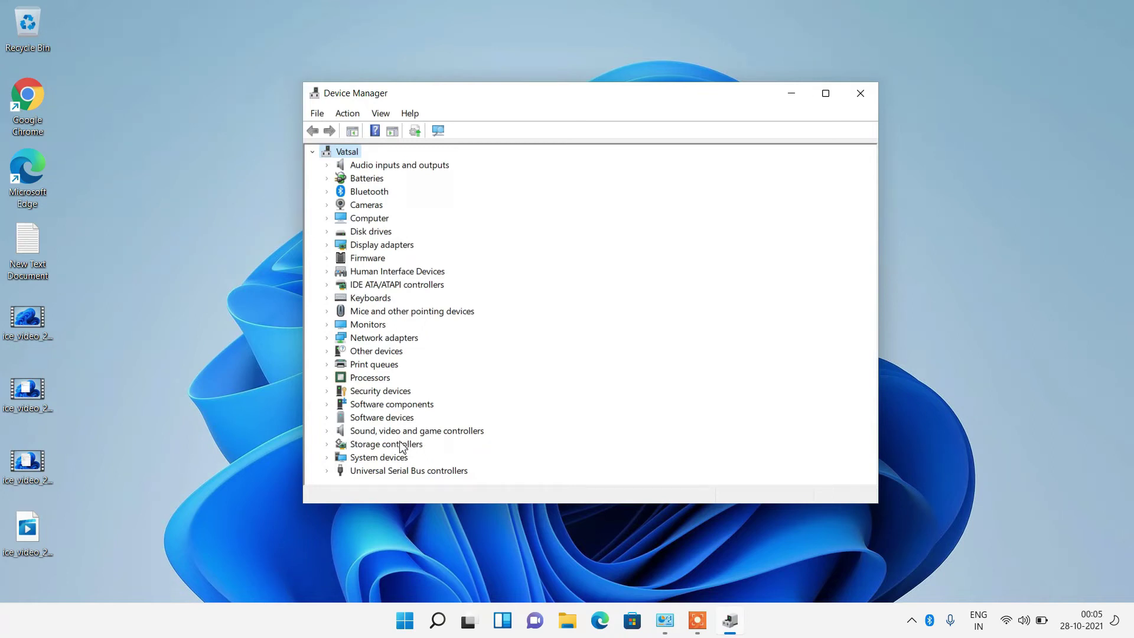
click(327, 431)
scroll(431, 414, down, 1)
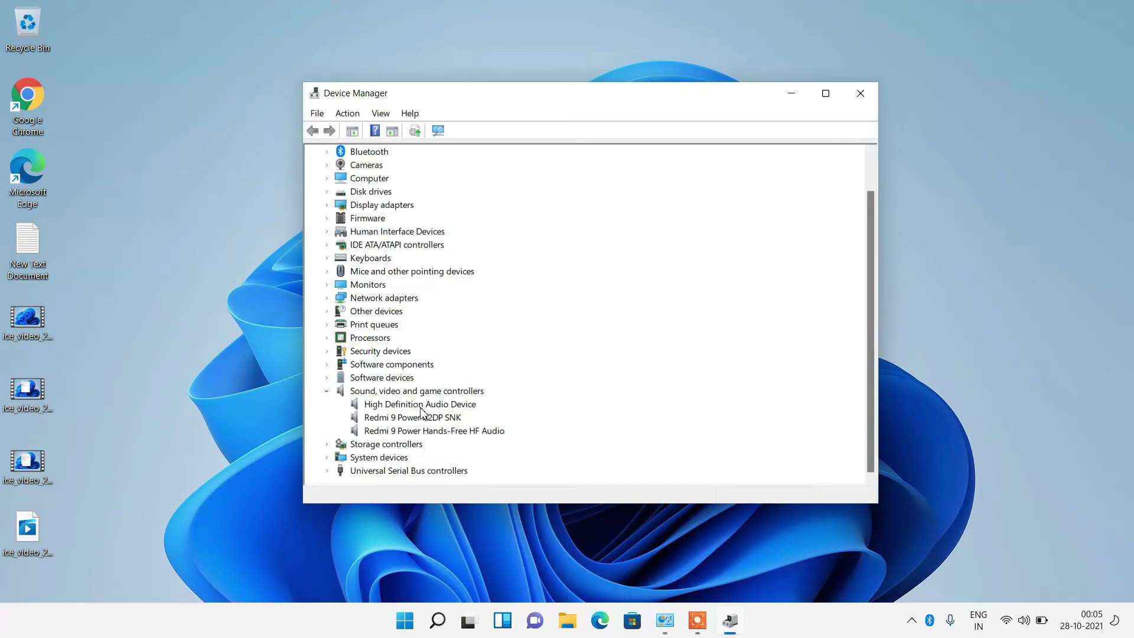
click(421, 406)
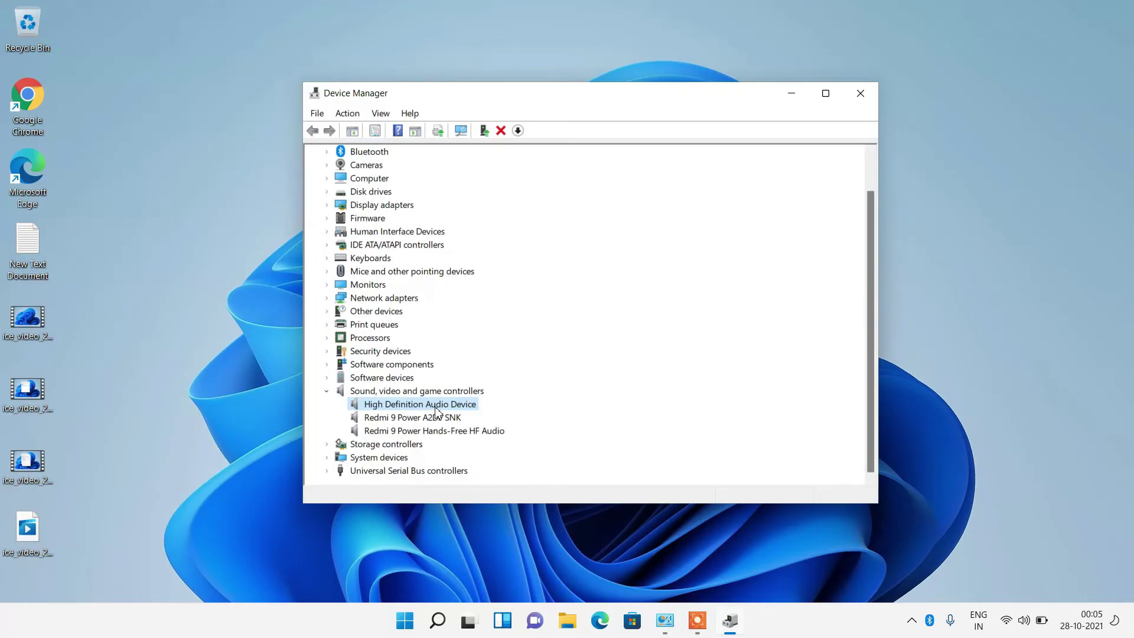
Run an automatic driver search for High Definition Audio Device; the best driver is already installed.
right_click(407, 410)
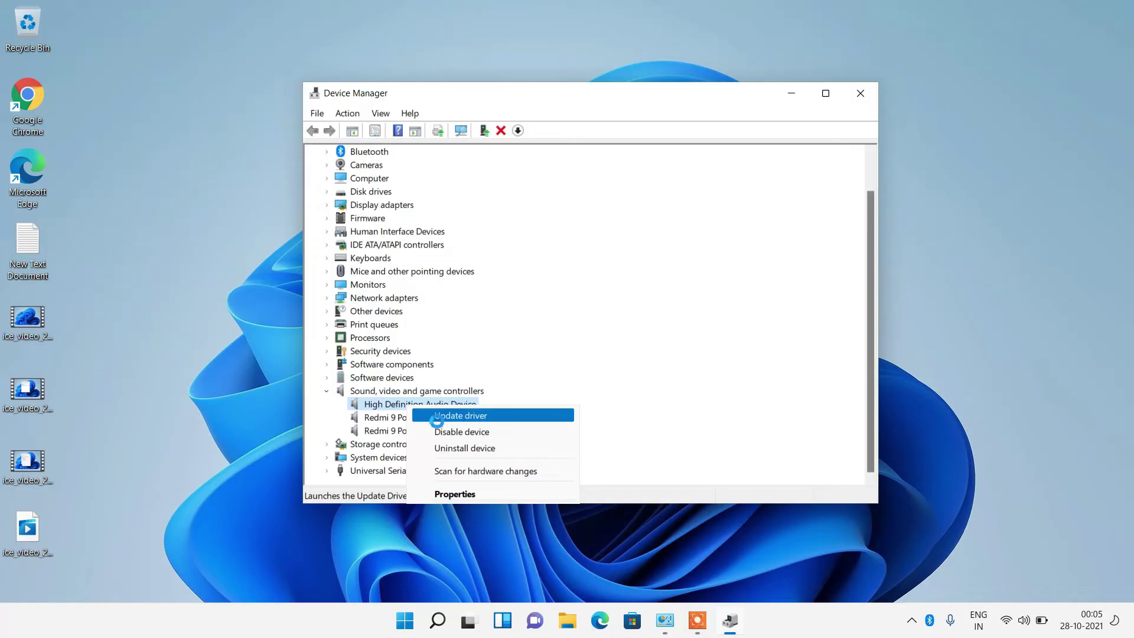
click(437, 418)
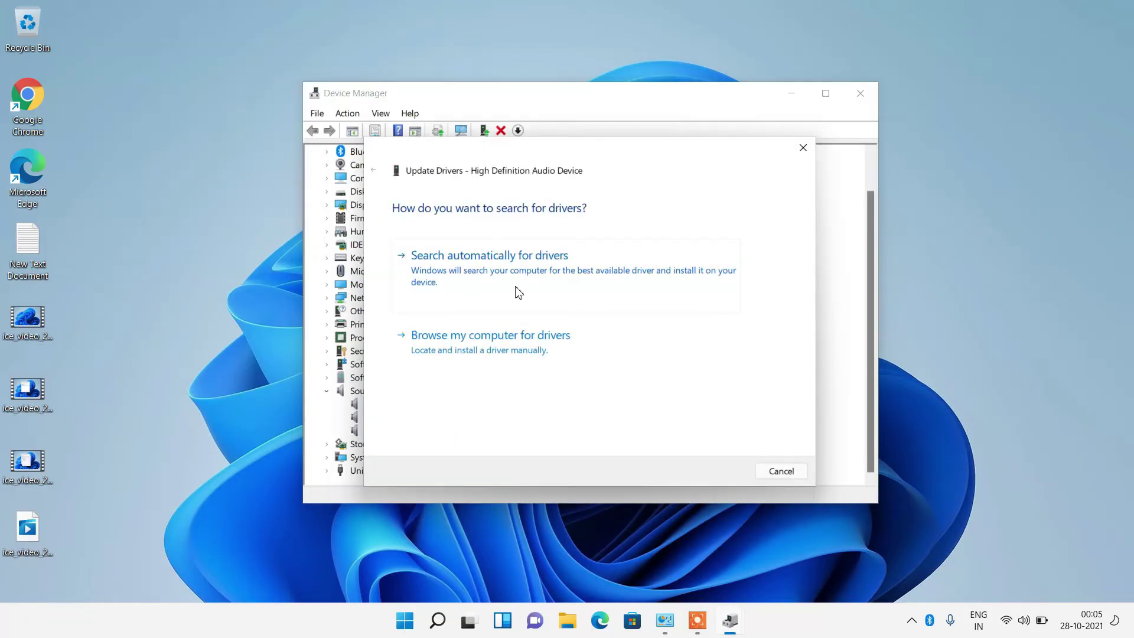
click(468, 295)
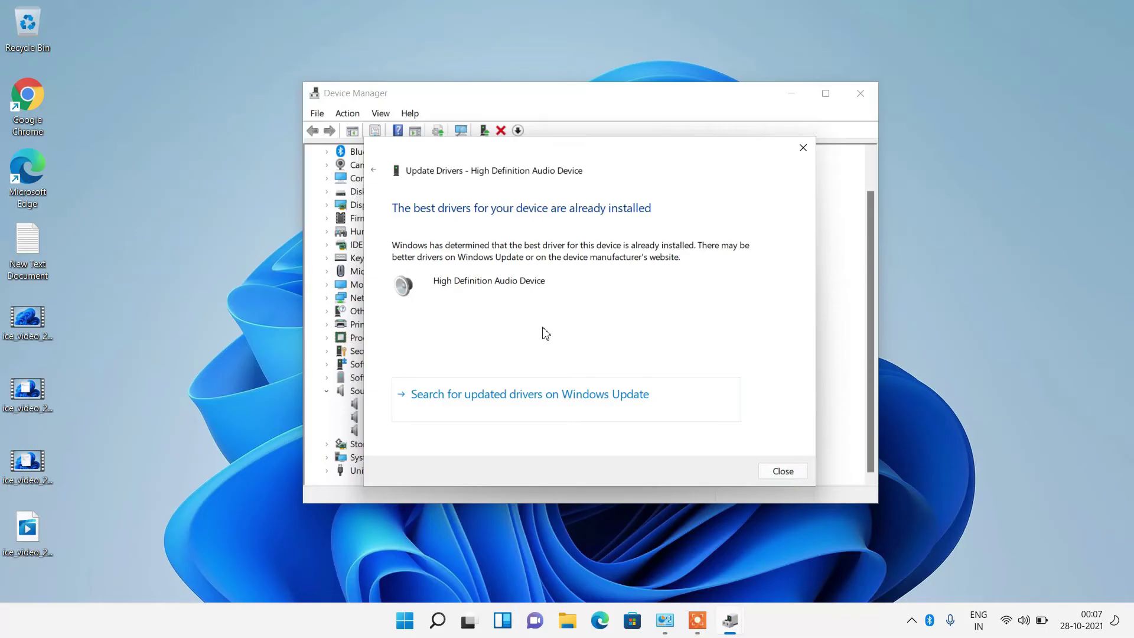
click(784, 476)
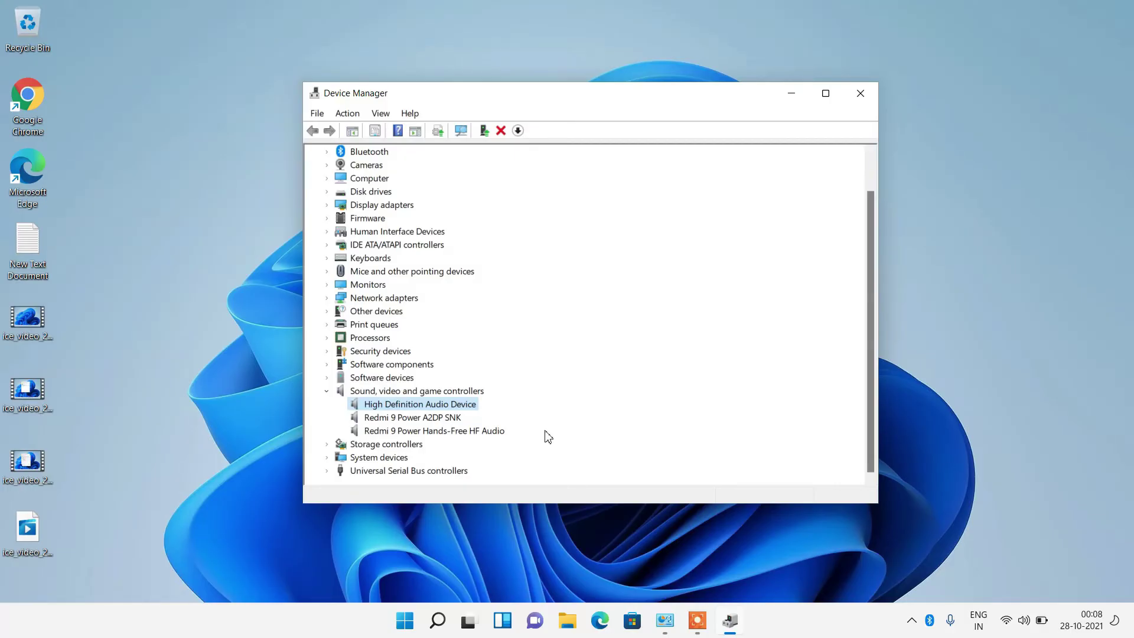
Uninstall the High Definition Audio Device and decline the restart prompt.
right_click(429, 406)
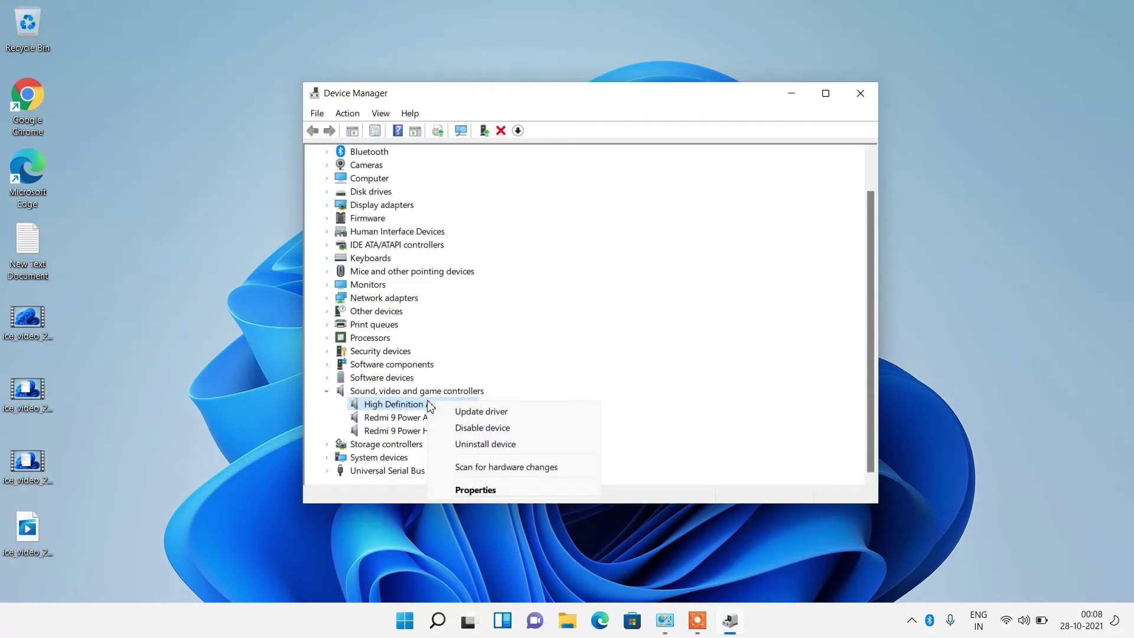
click(489, 449)
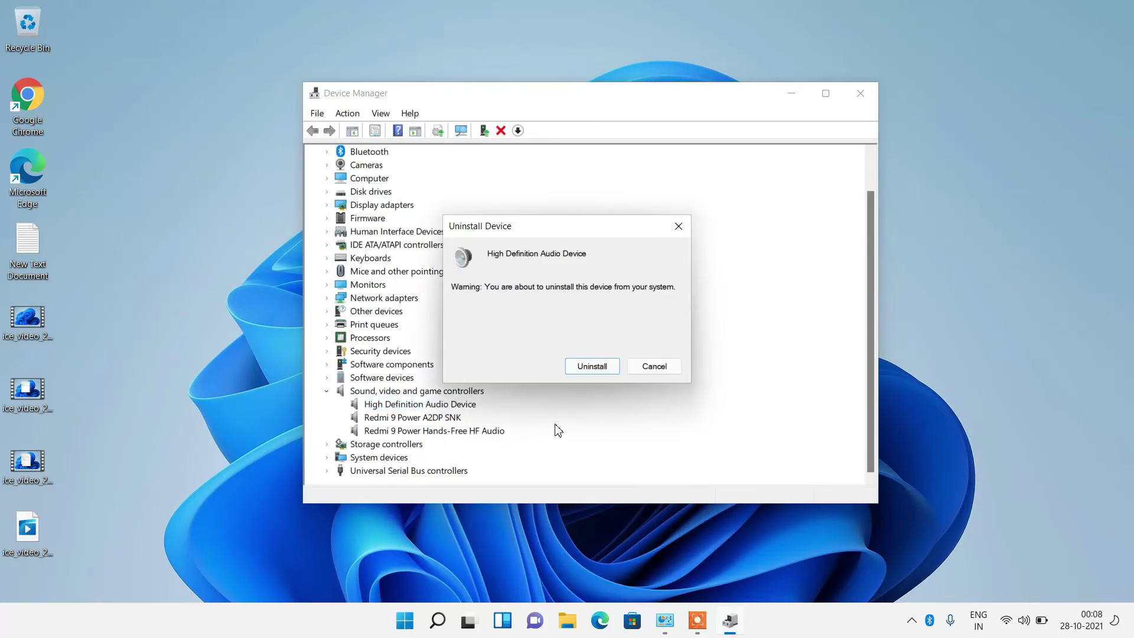
click(592, 367)
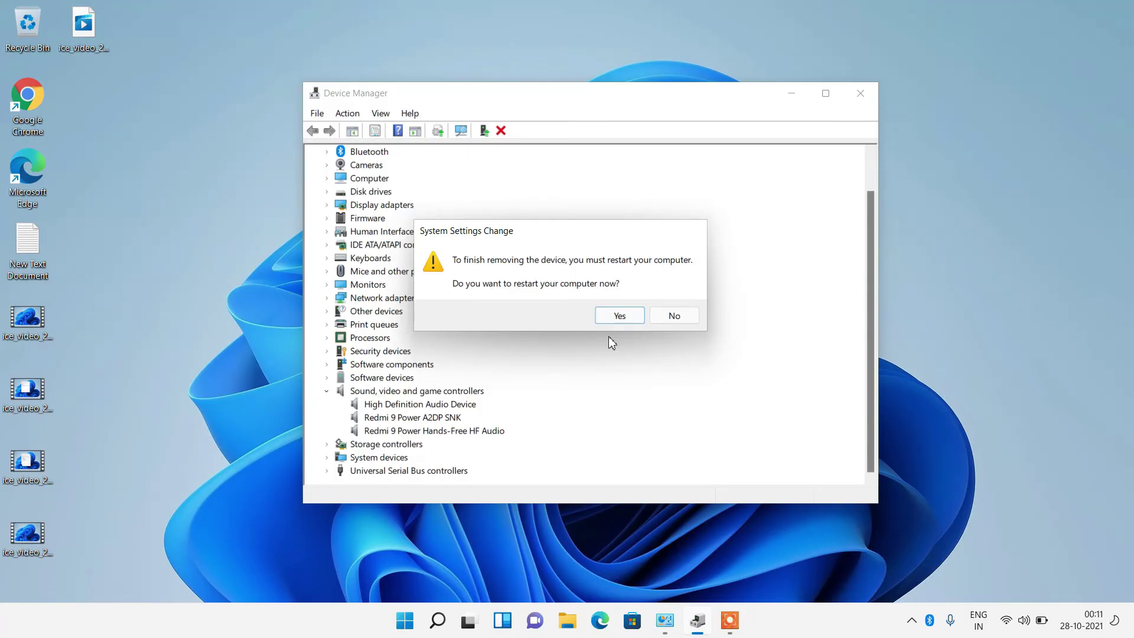
click(679, 319)
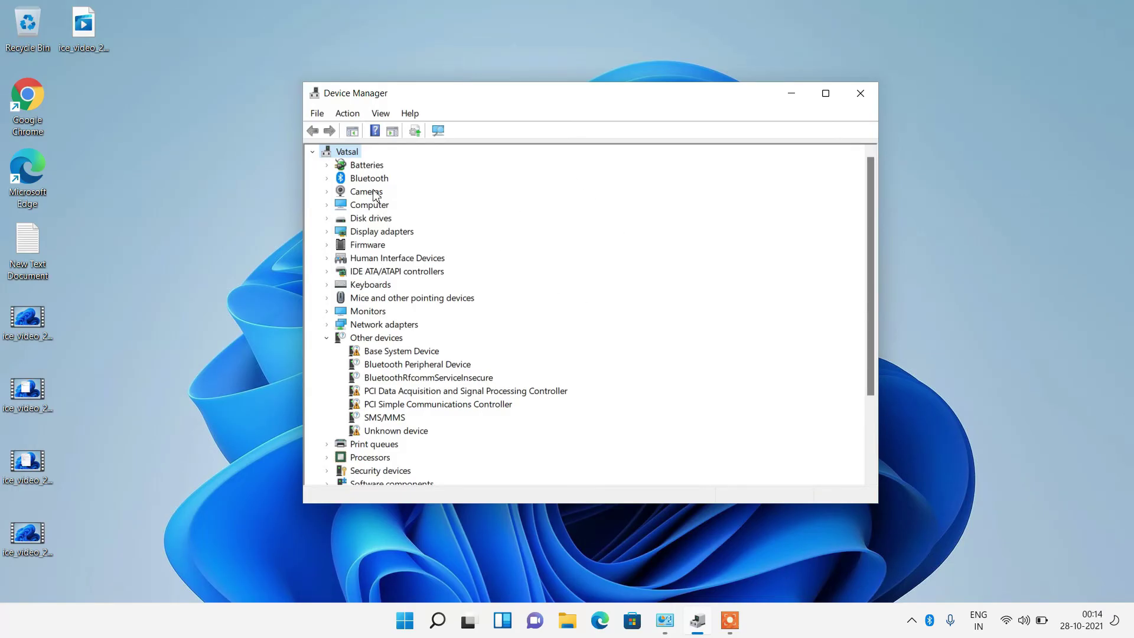
Select the Firmware category, dismiss the Action menu, and close Device Manager.
click(371, 245)
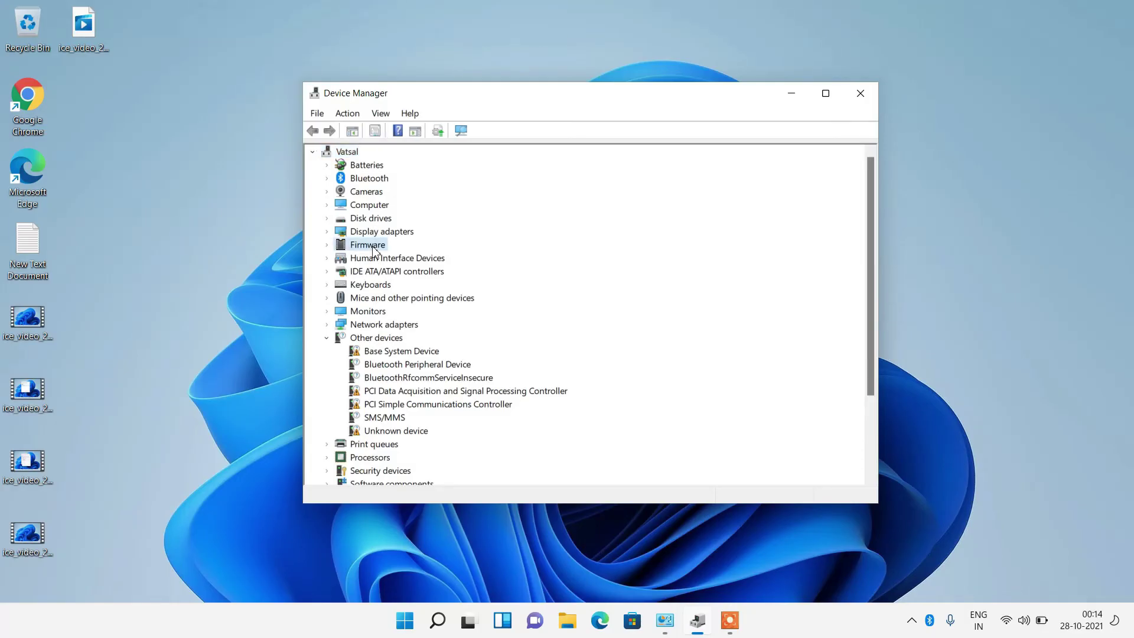
click(349, 116)
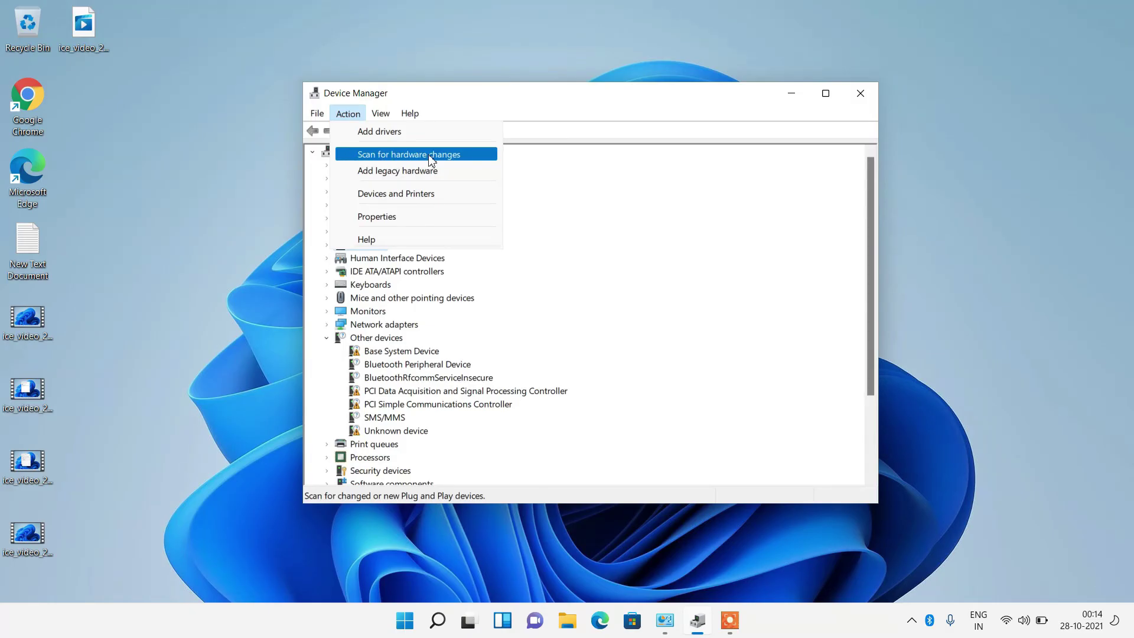
click(588, 229)
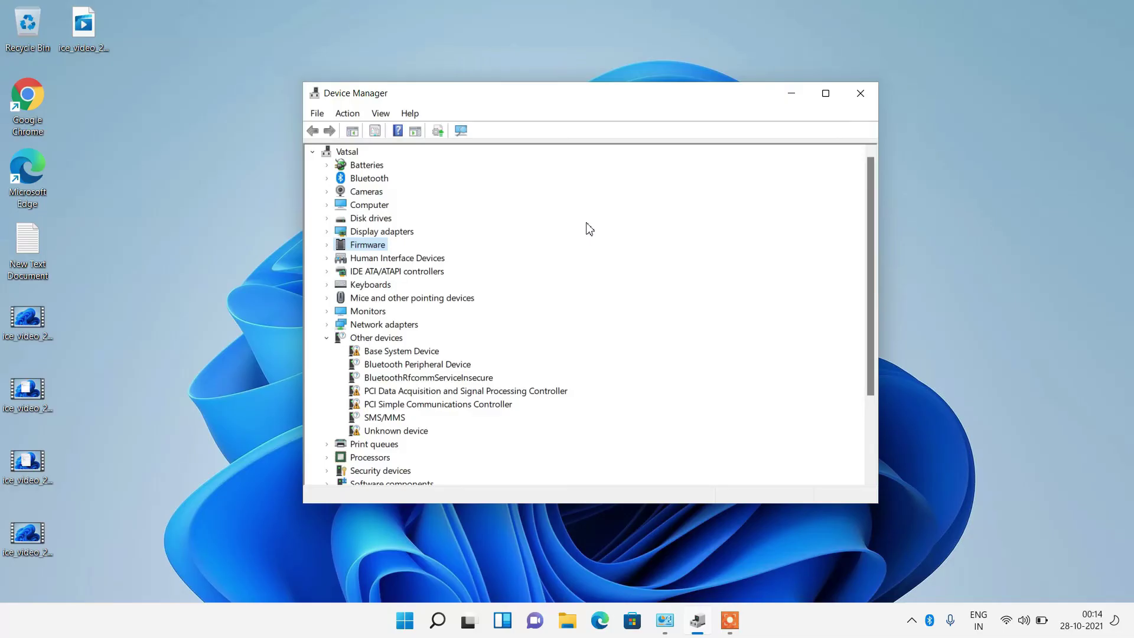
click(860, 92)
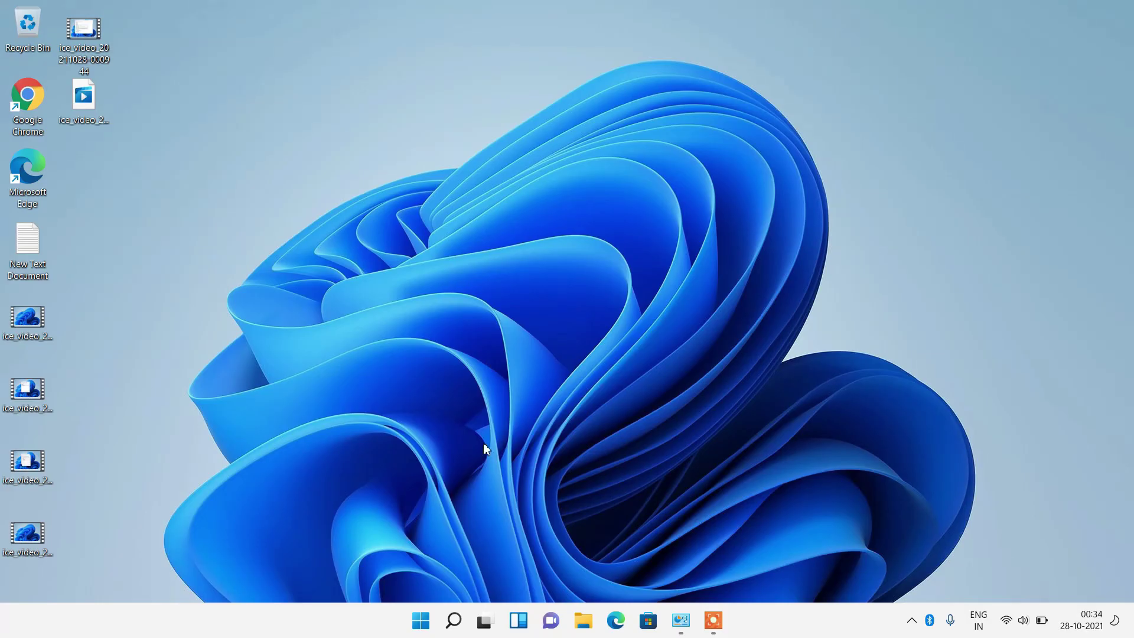
Search 'services' from the taskbar and launch the Services console.
click(453, 620)
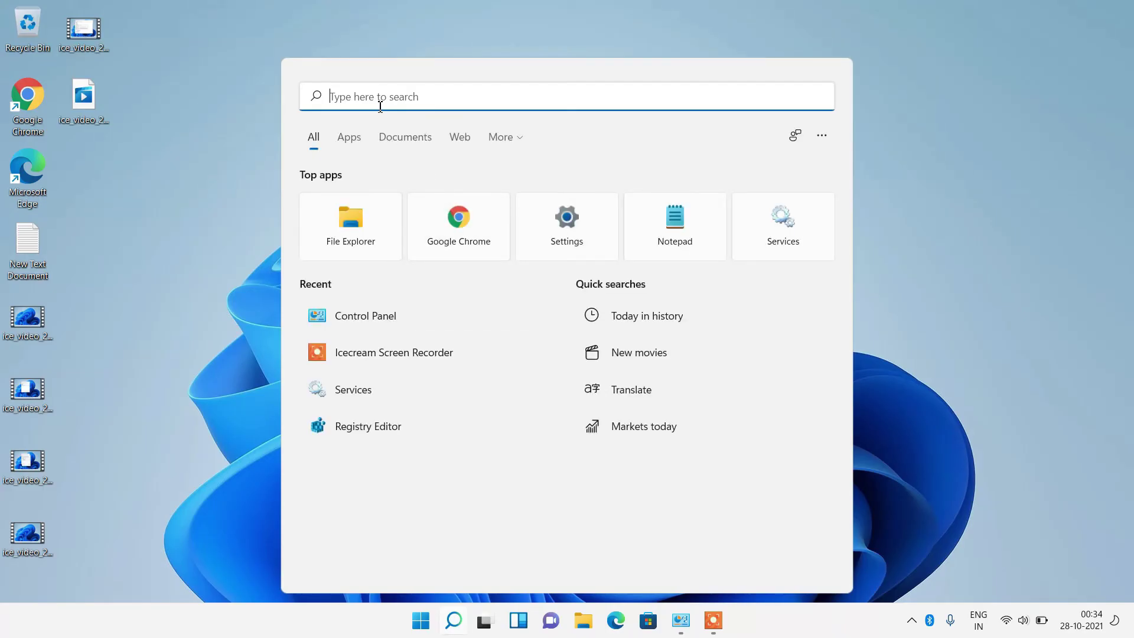
text(services)
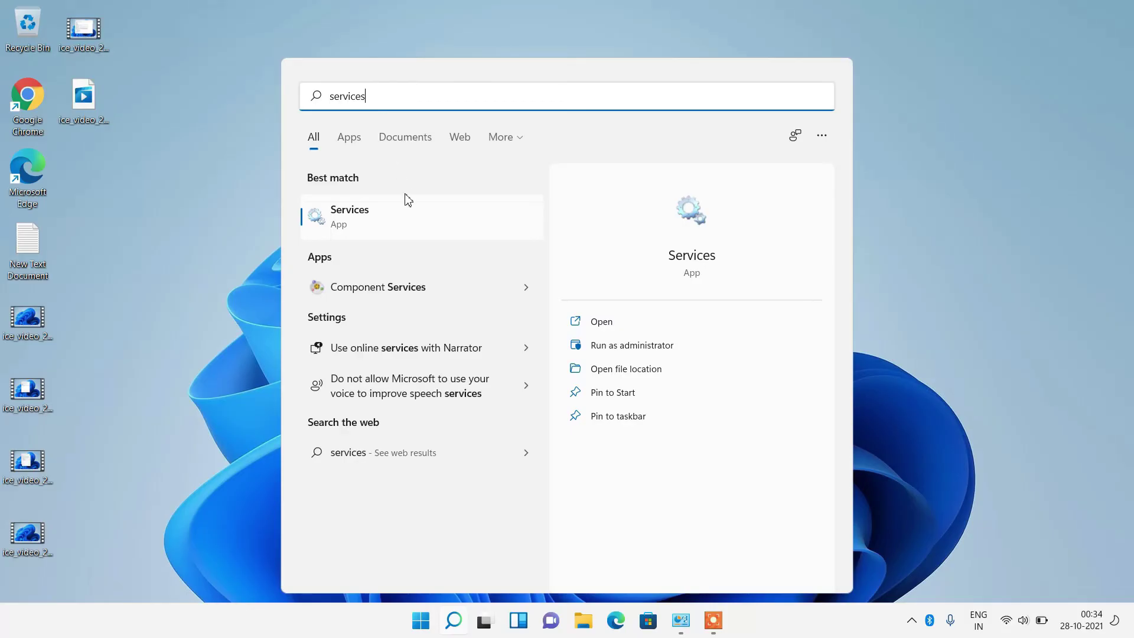
click(396, 229)
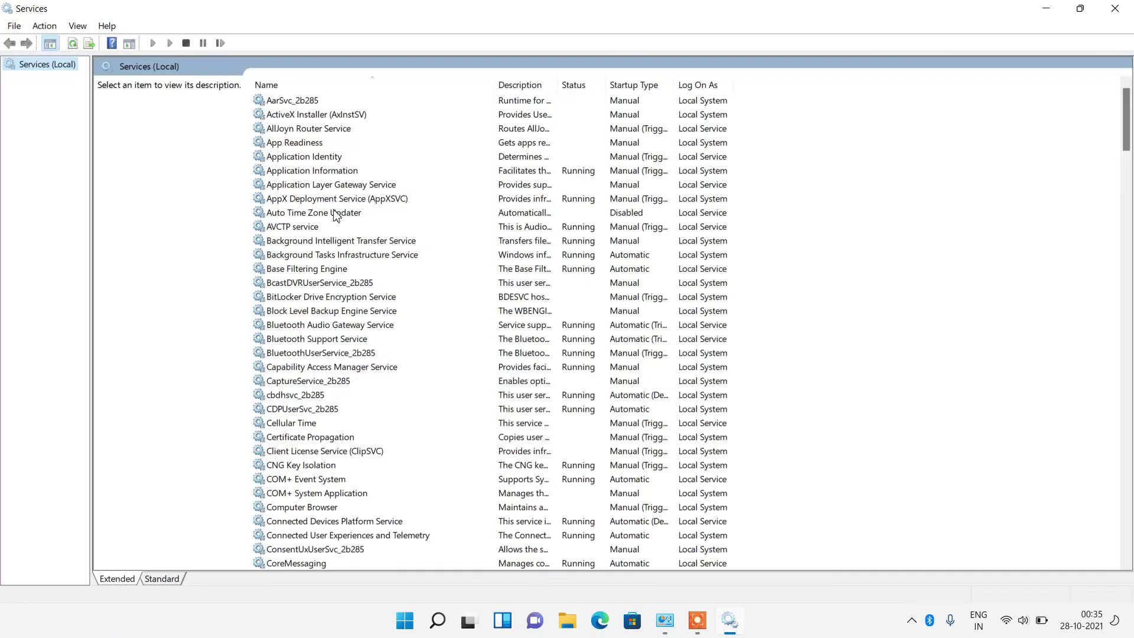
Jump to Windows Audio by typing 'win' in the services list and open its Properties.
click(335, 214)
text(win)
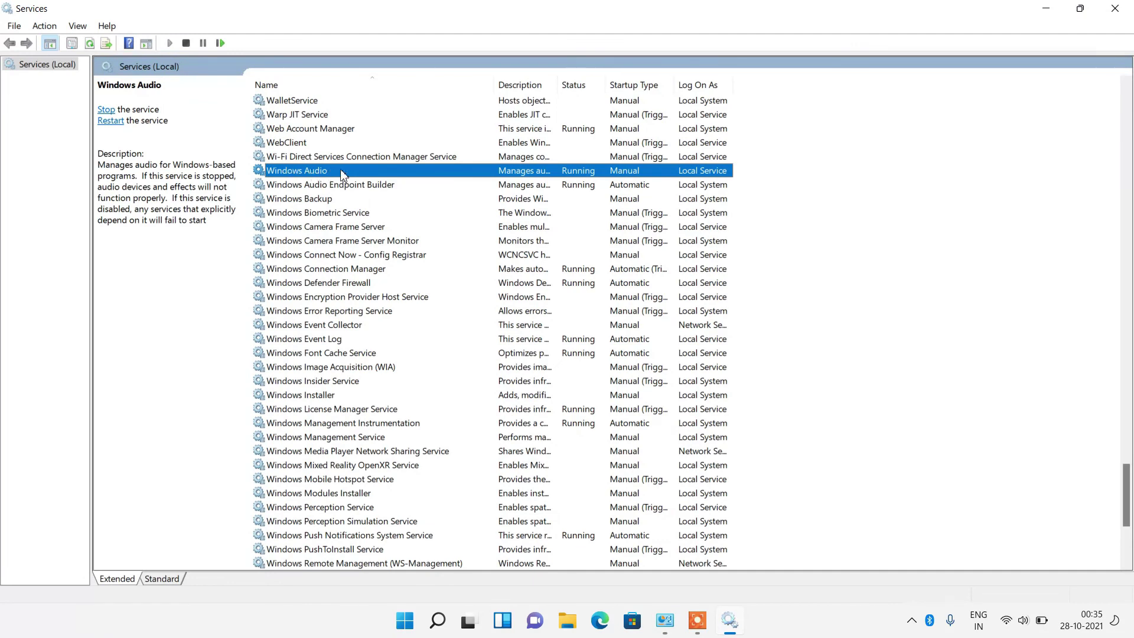
right_click(342, 174)
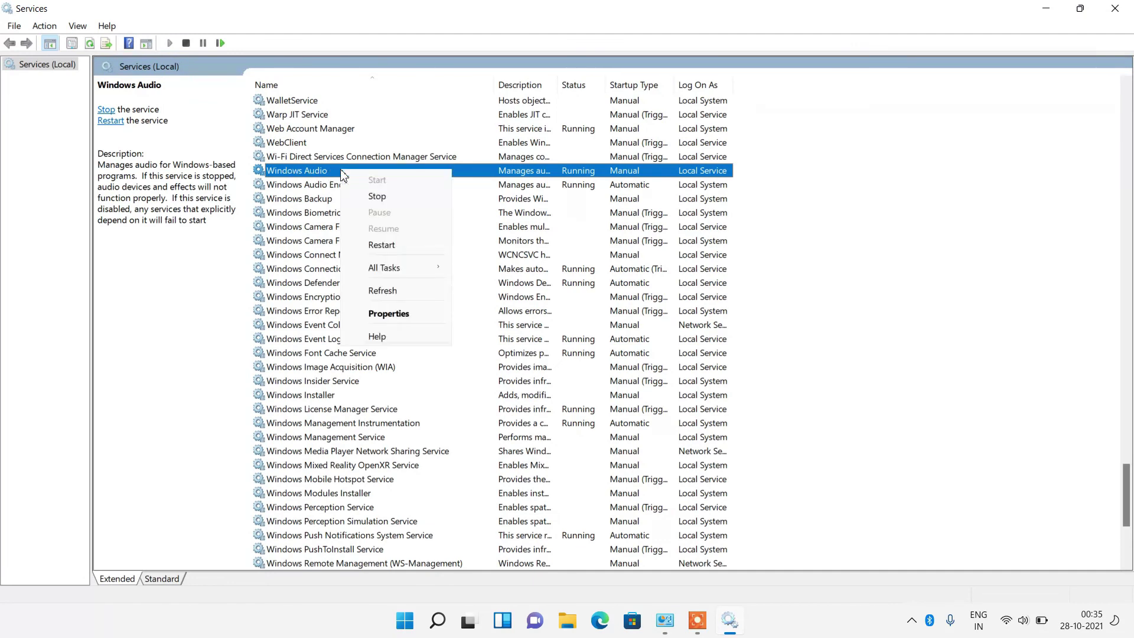
click(379, 316)
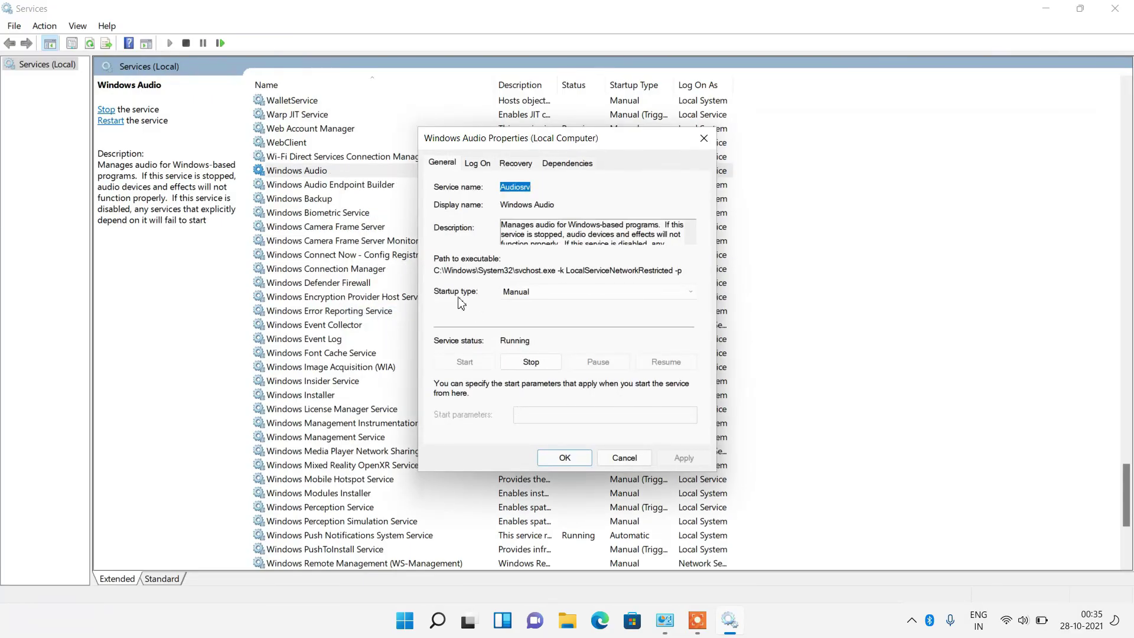
Change Windows Audio startup type from Manual to Automatic, apply, and confirm with OK.
click(520, 292)
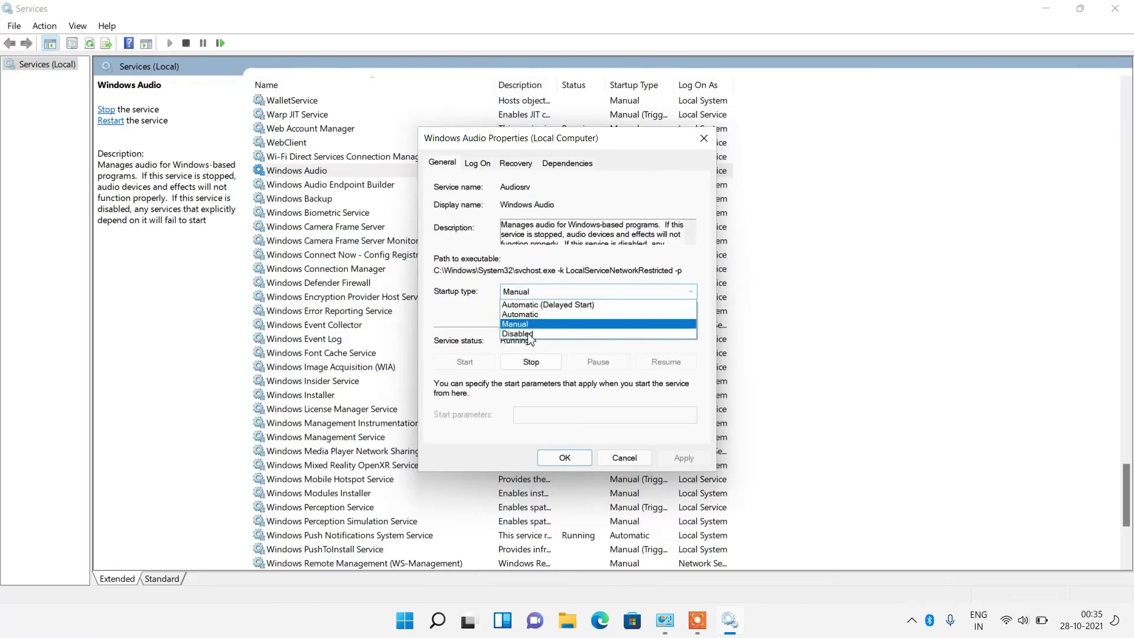
click(535, 319)
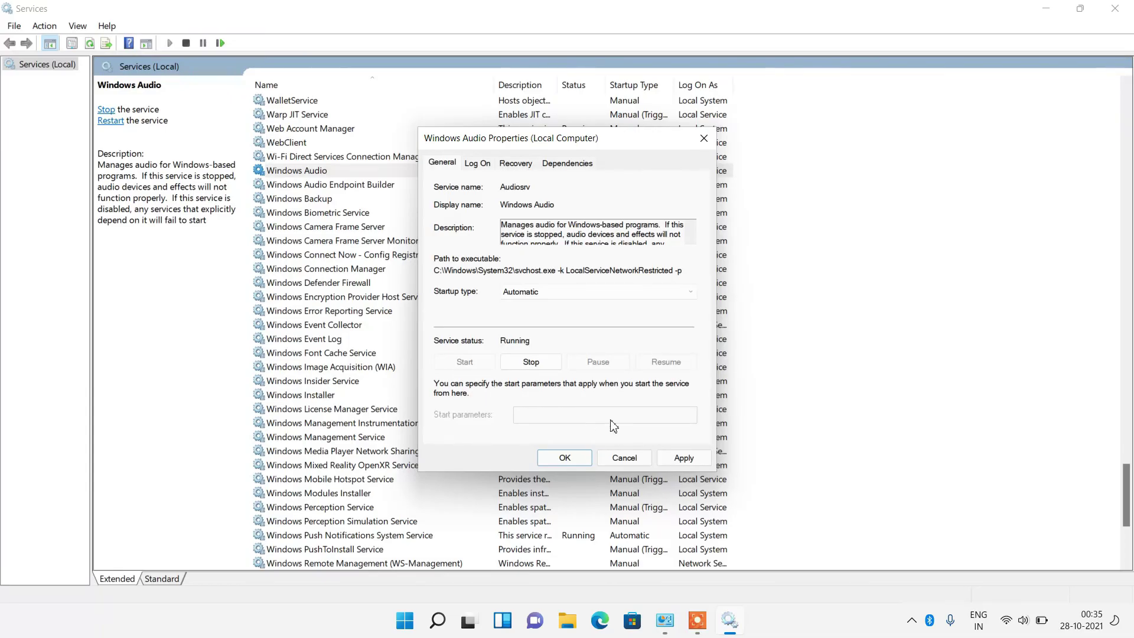
click(676, 460)
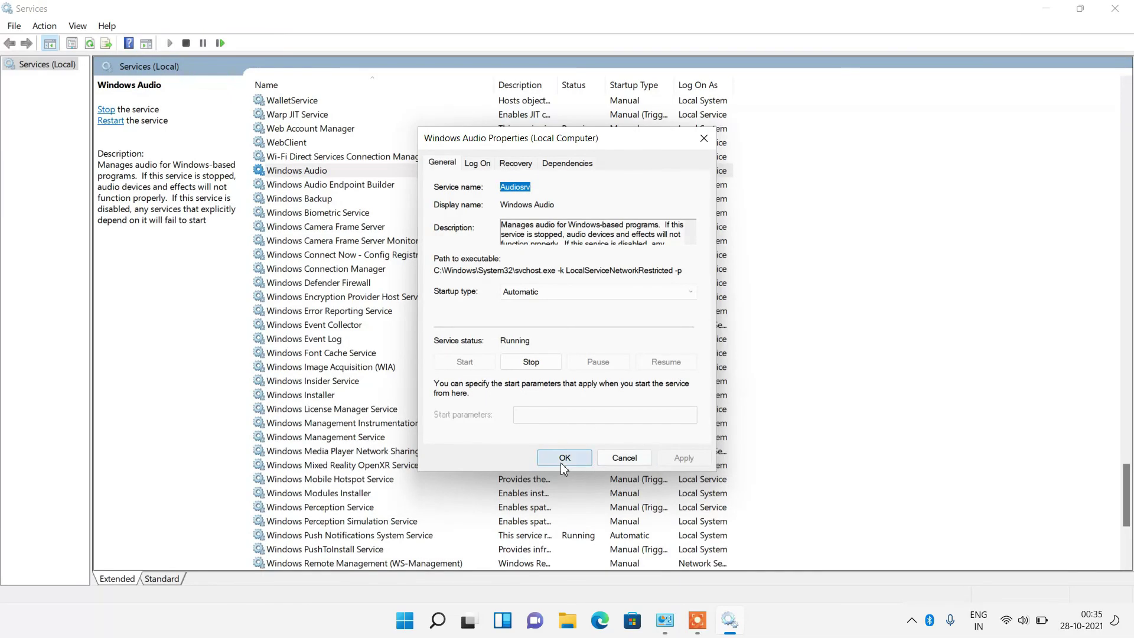
click(563, 458)
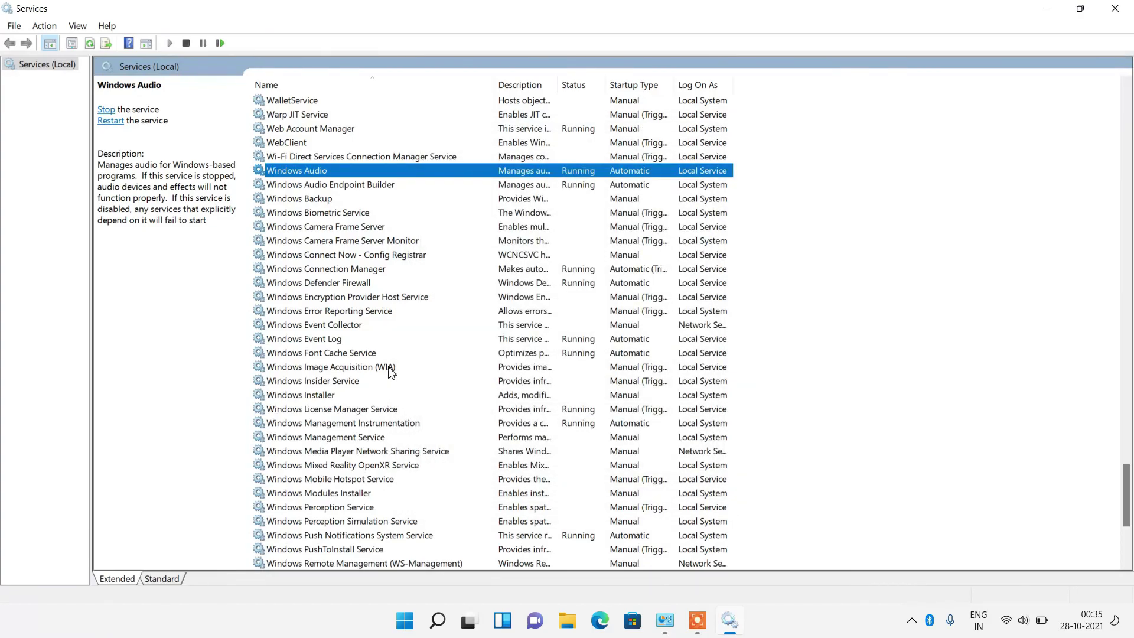